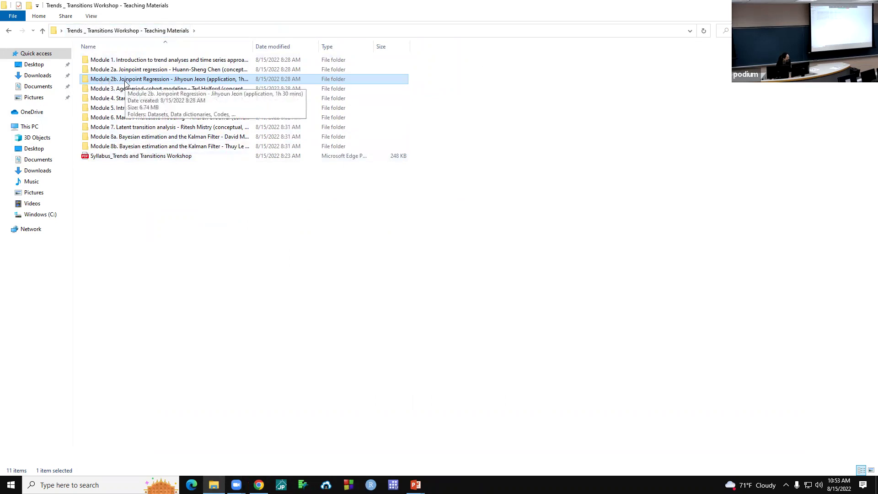
# Step: Open the "Datasets, Data dictionaries, Codes" folder inside the Module 2b Joinpoint Regression folder
pyautogui.doubleClick(125, 80)
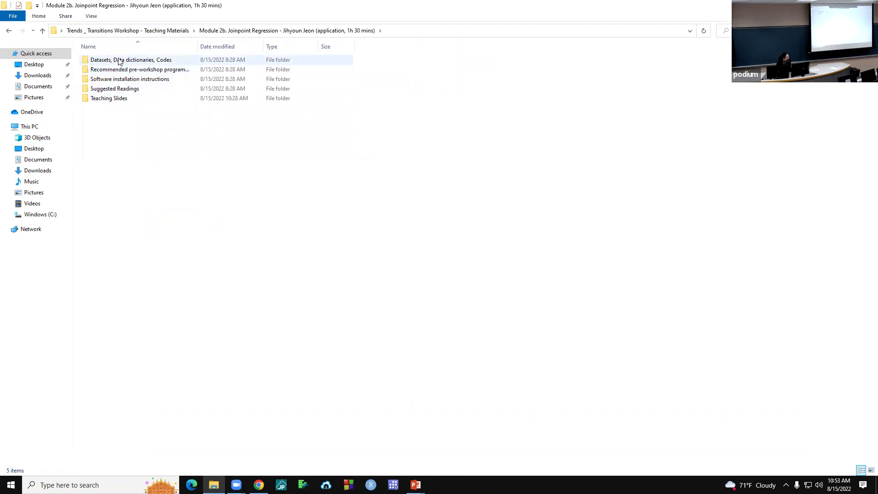
pyautogui.click(110, 63)
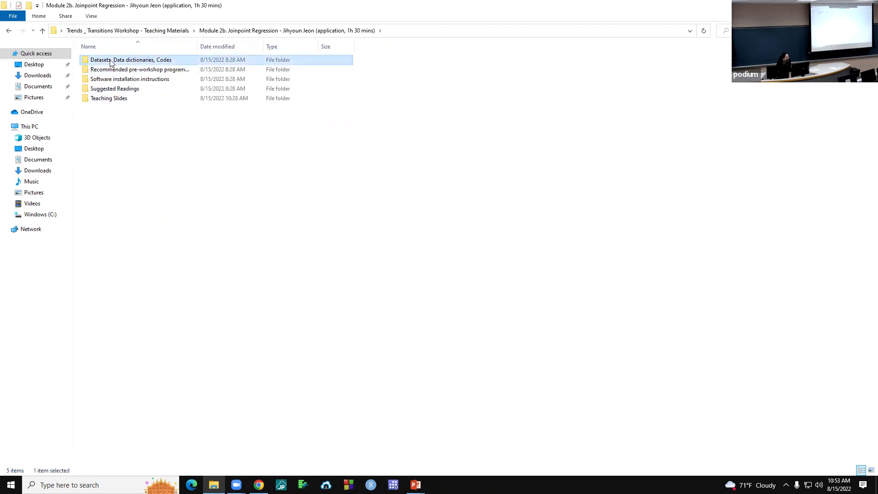
pyautogui.doubleClick(110, 62)
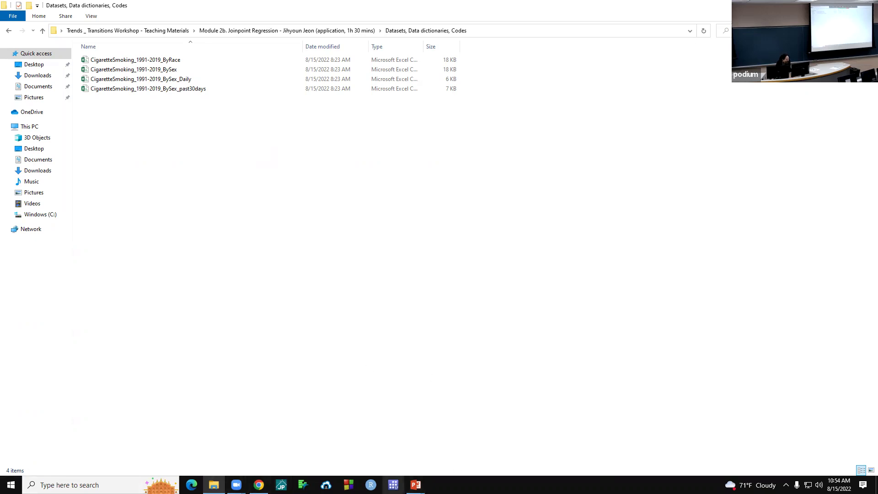
# Step: Switch to the Joinpoint_GTWorkshop_2022 presentation in PowerPoint and show slide 8, "MTF joinpoint analysis"
pyautogui.click(416, 485)
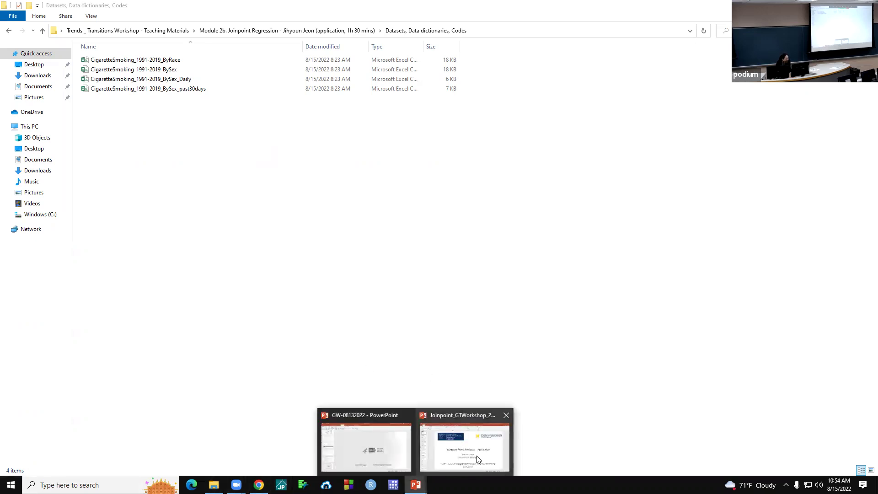
pyautogui.click(451, 452)
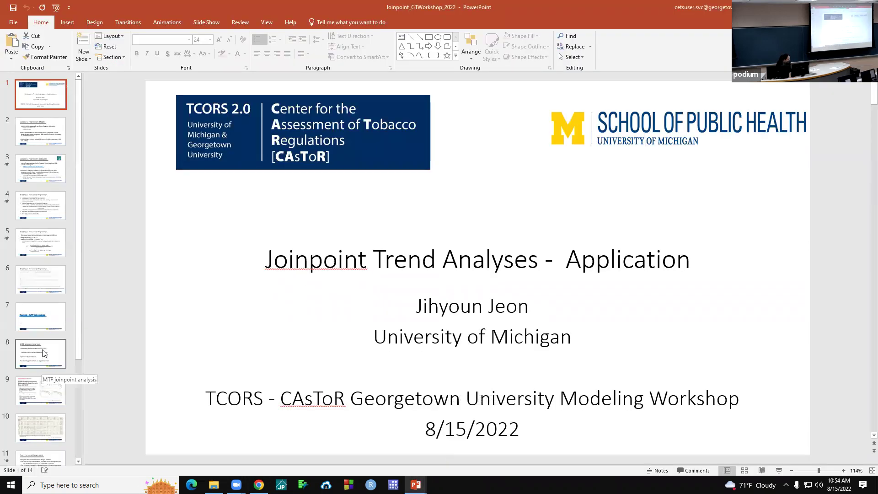
pyautogui.click(44, 365)
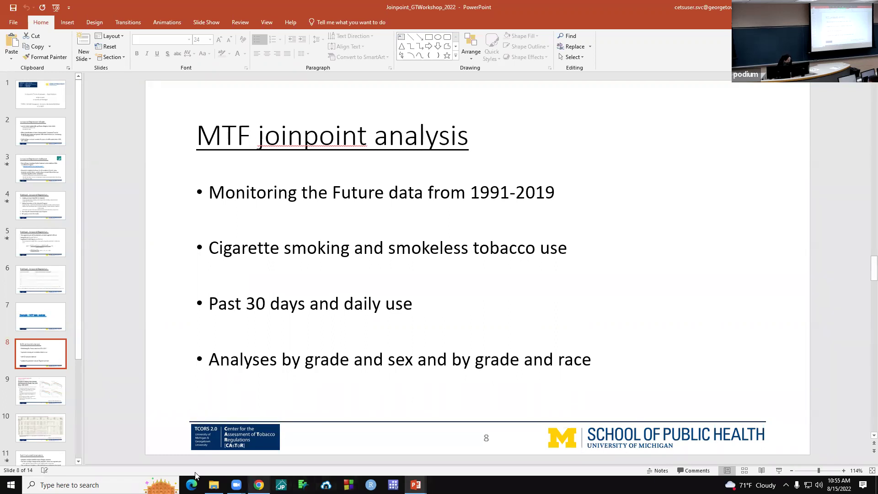
# Step: Return to the datasets folder in File Explorer and try to open CigaretteSmoking_1991-2019_BySex in Excel
pyautogui.click(214, 485)
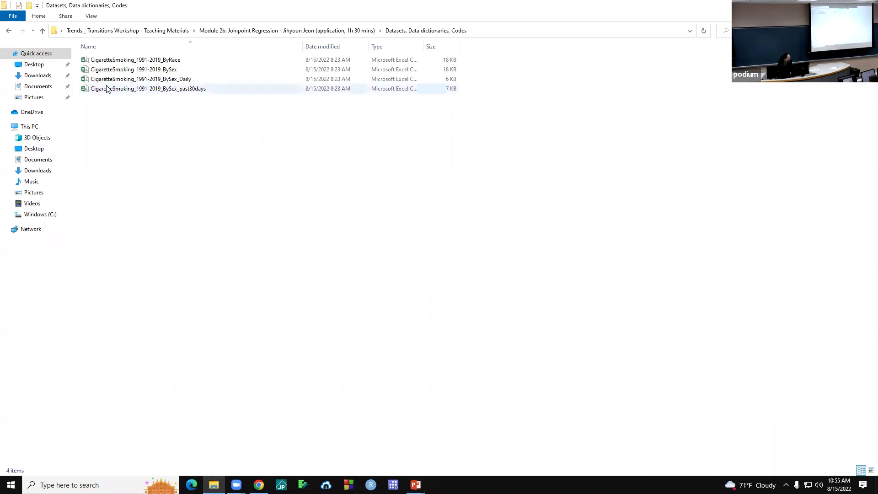
pyautogui.doubleClick(132, 69)
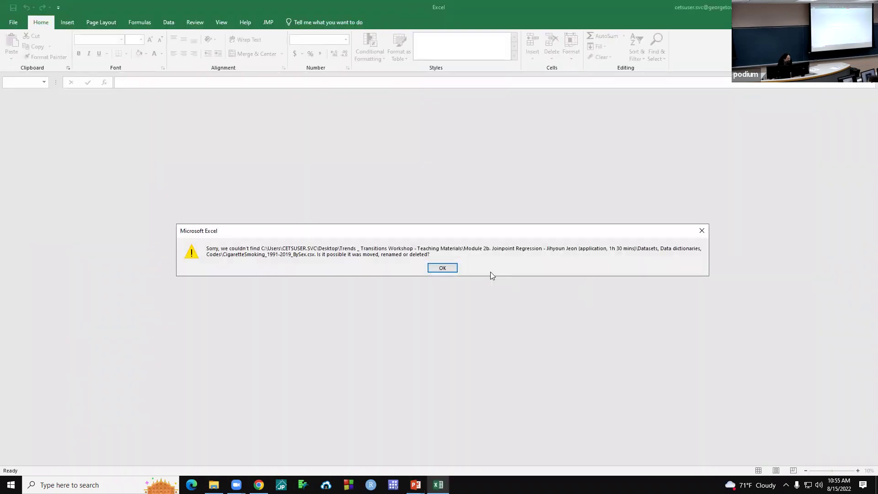
pyautogui.click(443, 268)
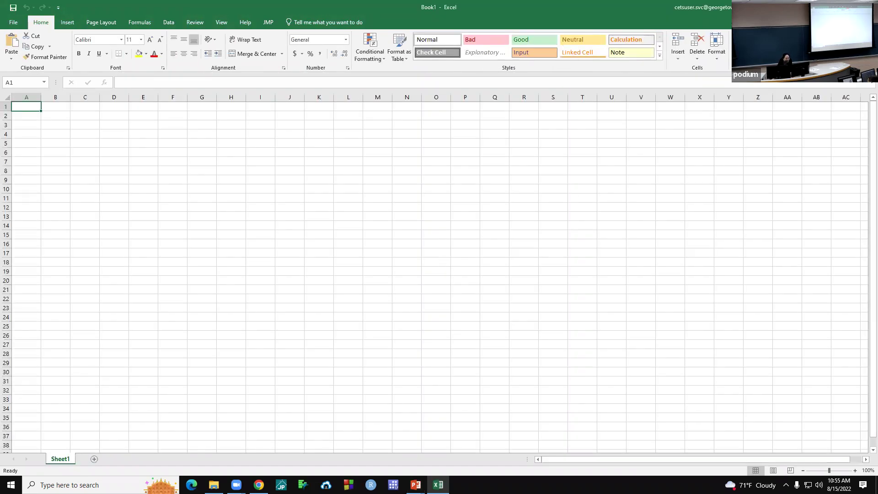
pyautogui.hotkey('alt', 'F4')
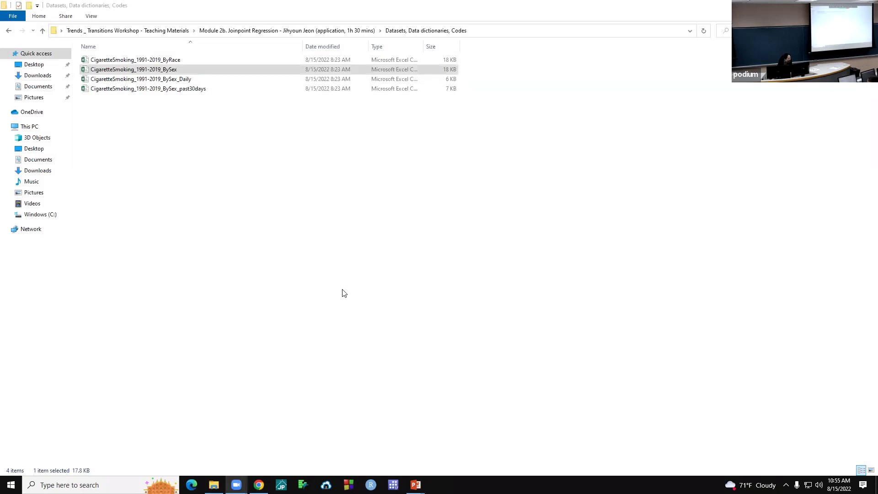
pyautogui.rightClick(147, 71)
pyautogui.click(174, 78)
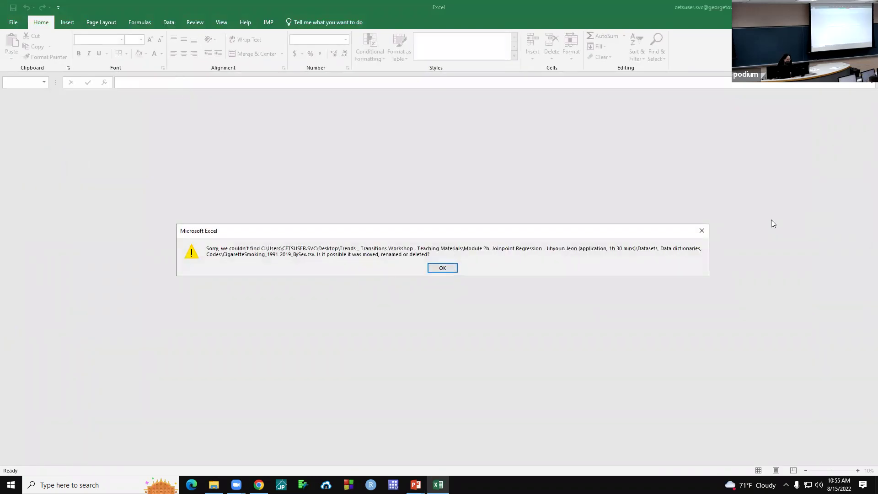
pyautogui.click(707, 230)
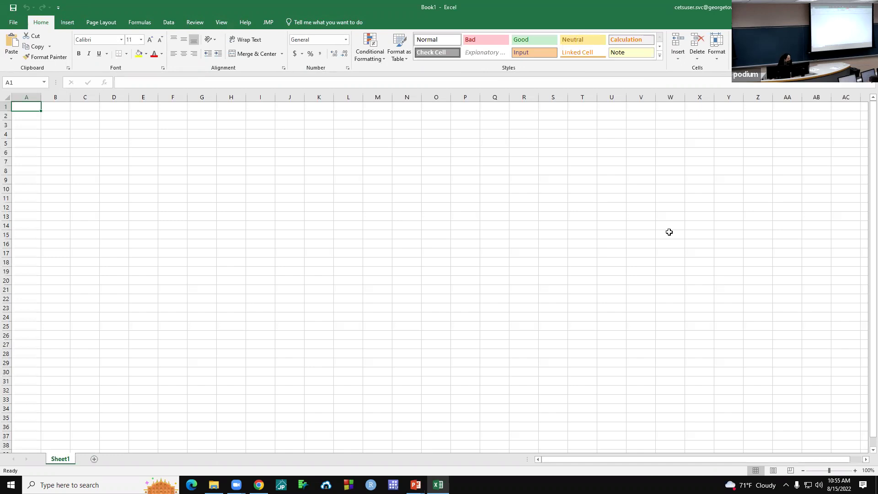
pyautogui.click(866, 7)
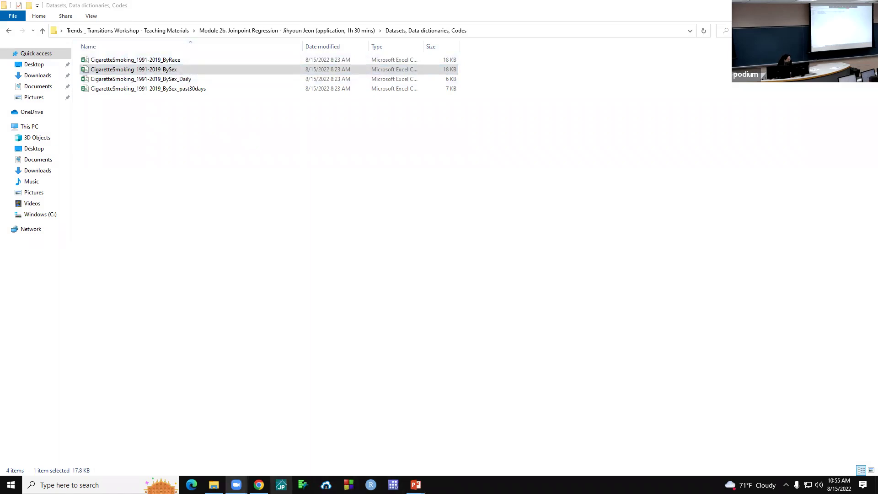
# Step: Switch to the Joinpoint Regression Program, dismiss its splash screen and maximize its window
pyautogui.click(546, 339)
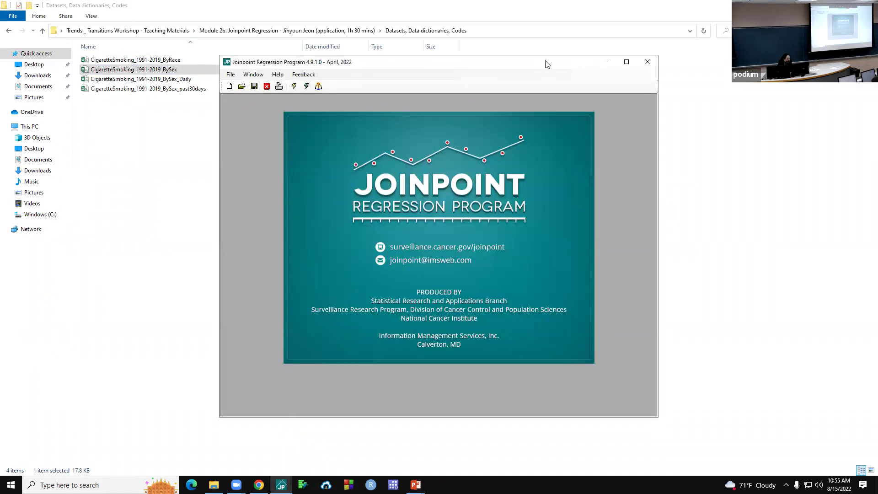
pyautogui.moveTo(545, 61); pyautogui.dragTo(552, 38)
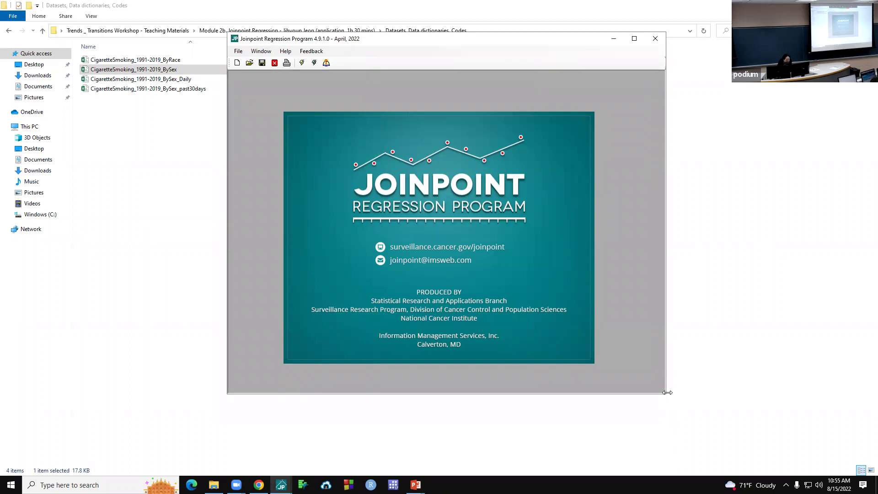
pyautogui.moveTo(666, 393); pyautogui.dragTo(876, 393)
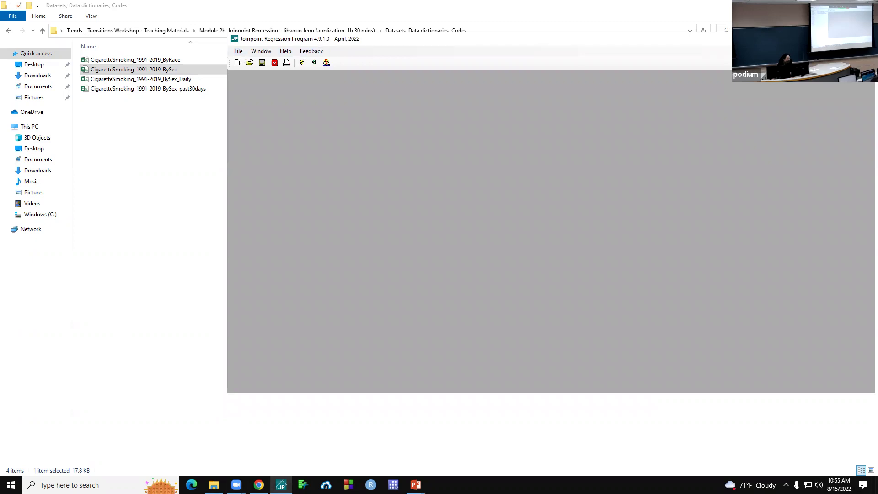
pyautogui.click(844, 38)
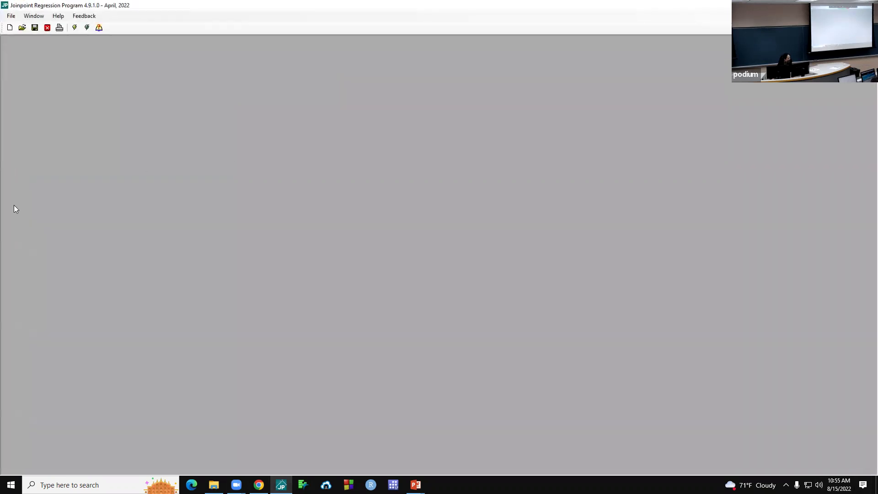
# Step: Create a new session from CigaretteSmoking_1991-2019_BySex in the Module 2b datasets folder of the workshop materials on the Desktop
pyautogui.click(9, 27)
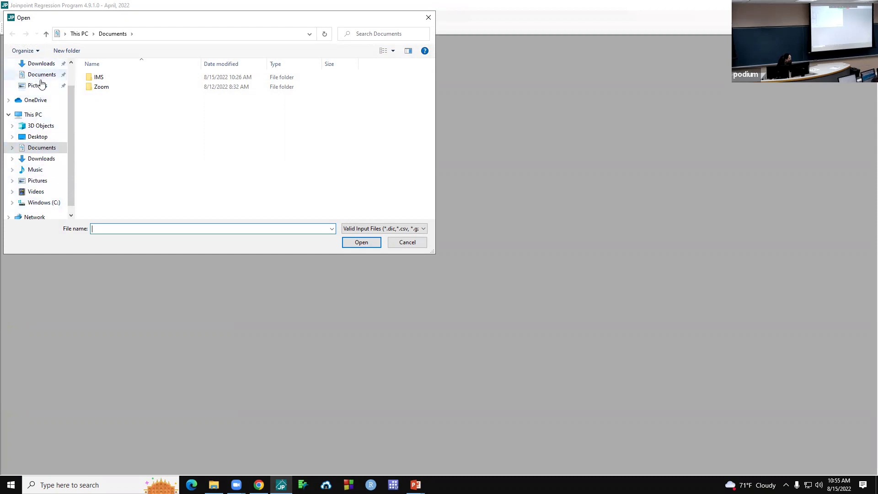
pyautogui.click(42, 137)
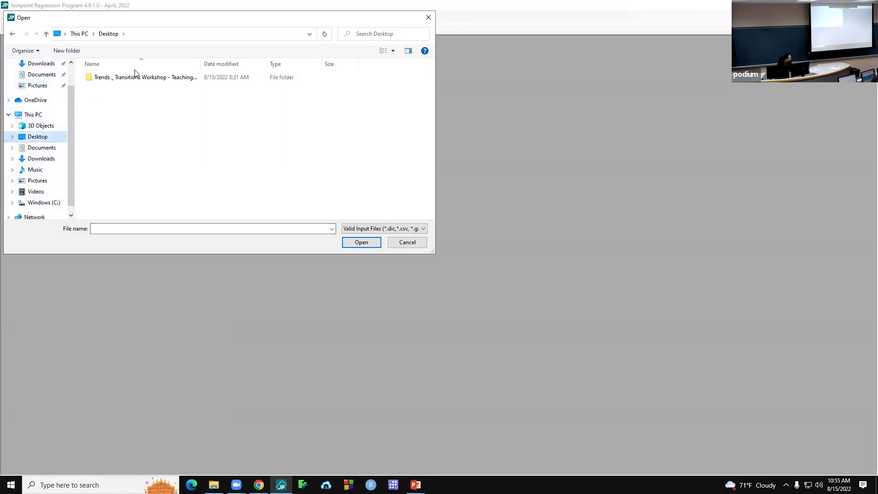
pyautogui.click(139, 80)
pyautogui.doubleClick(139, 80)
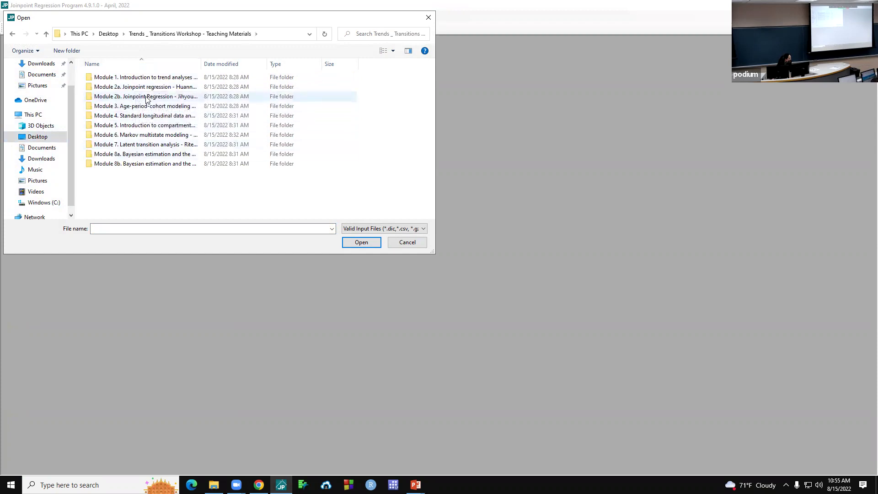
pyautogui.doubleClick(147, 97)
pyautogui.doubleClick(146, 77)
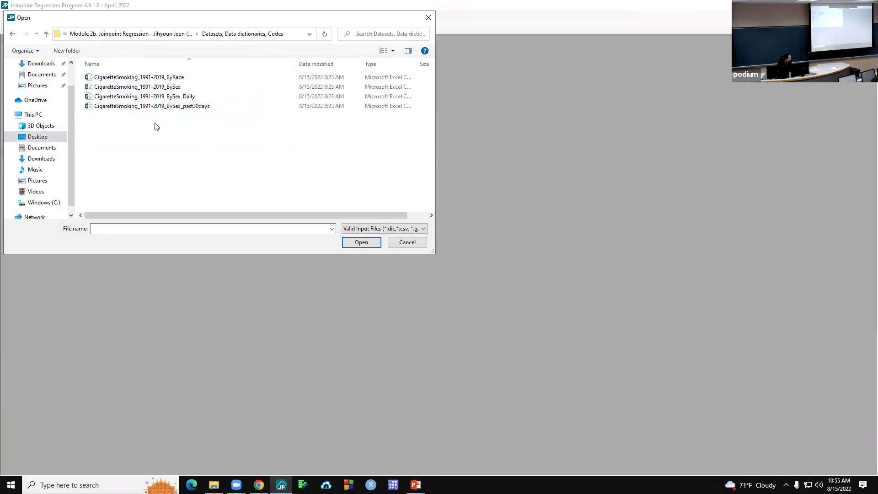
pyautogui.doubleClick(170, 87)
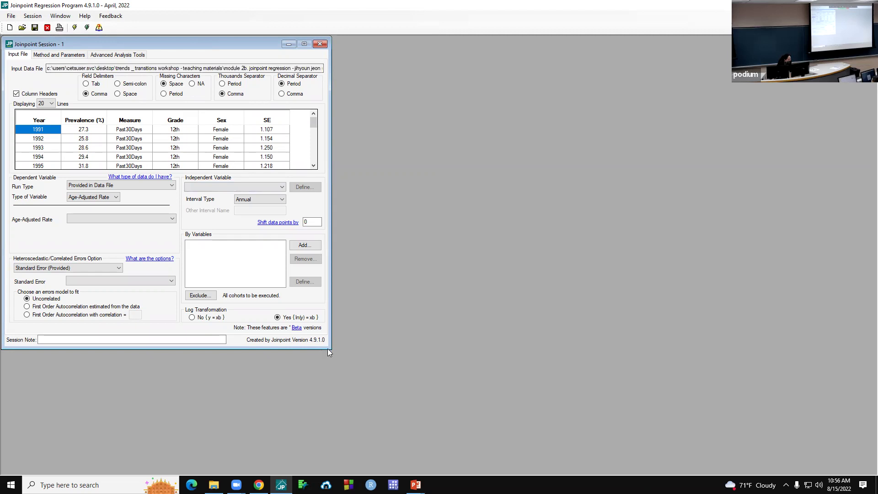
# Step: Reposition the Joinpoint session window near the upper middle of the workspace
pyautogui.moveTo(231, 41); pyautogui.dragTo(329, 84)
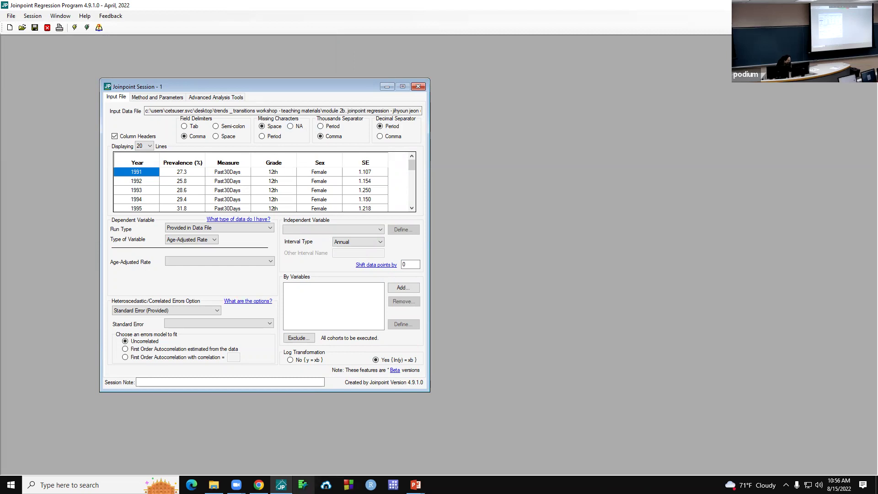
pyautogui.click(213, 485)
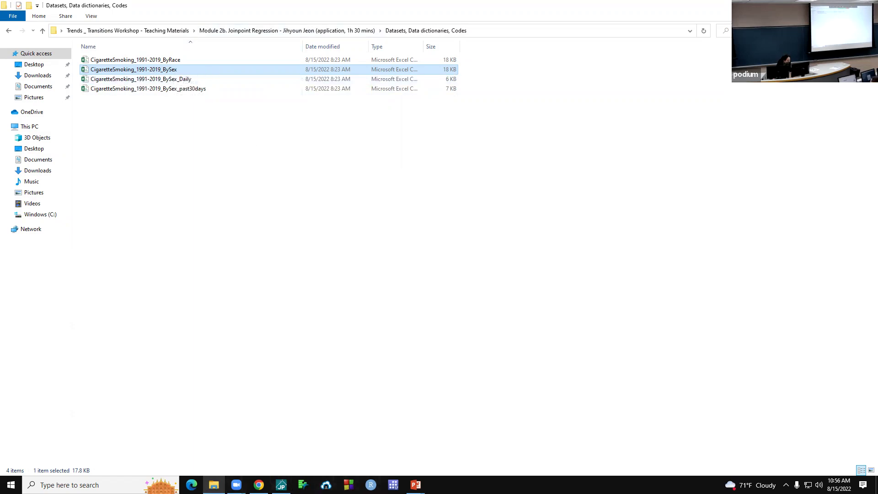
pyautogui.click(281, 485)
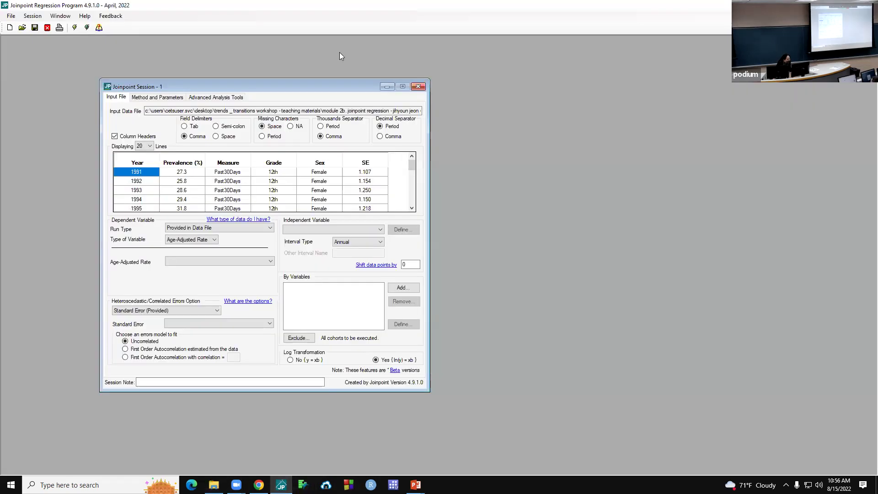
pyautogui.moveTo(355, 83); pyautogui.dragTo(498, 66)
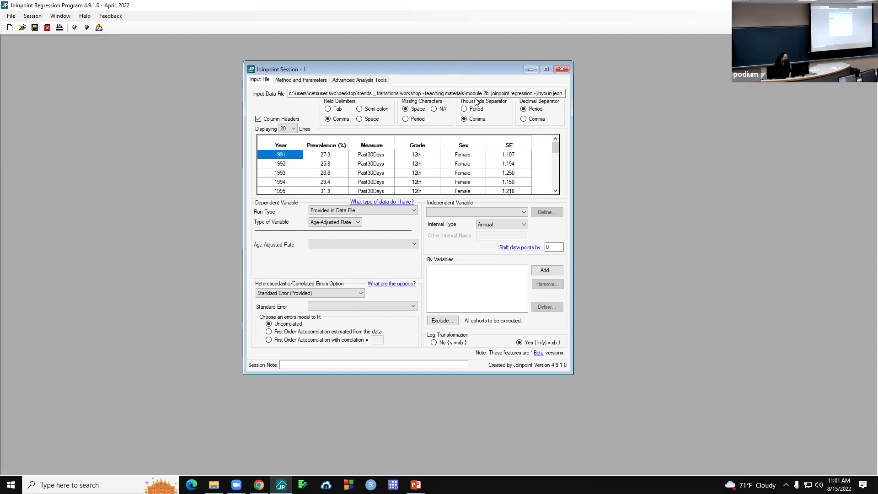
pyautogui.moveTo(395, 66); pyautogui.dragTo(396, 56)
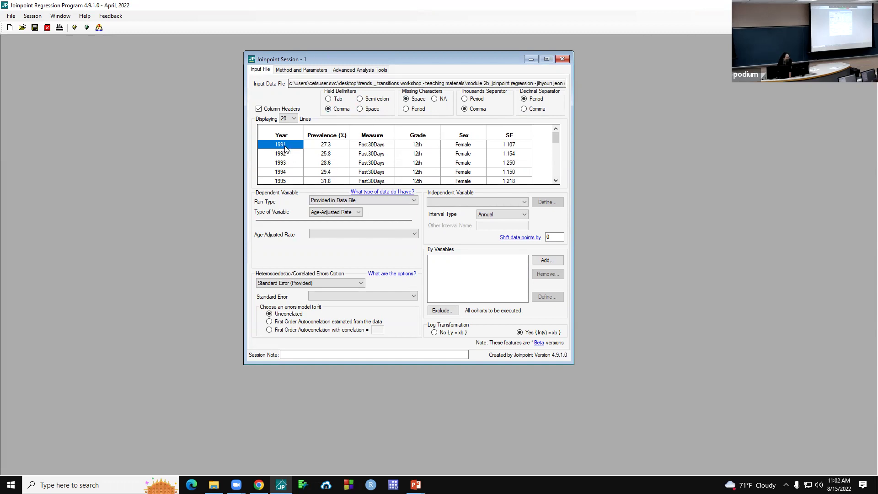
# Step: Set the session's independent variable to Year
pyautogui.click(525, 203)
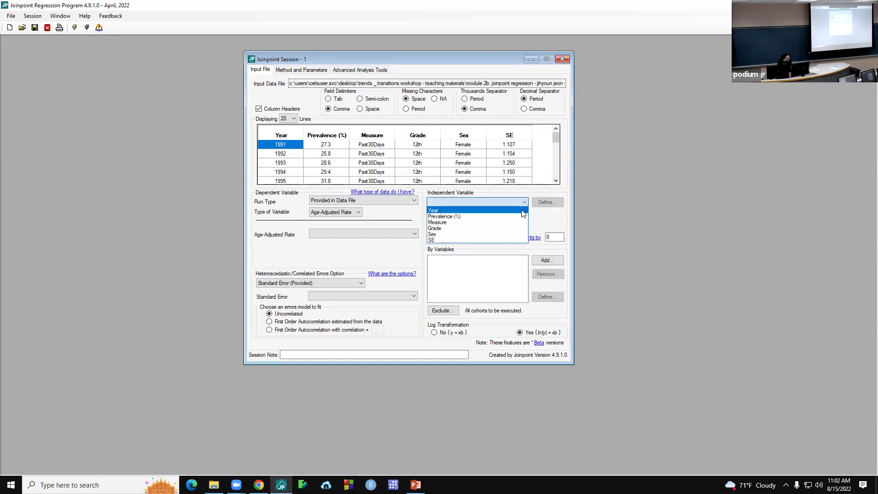
pyautogui.click(524, 210)
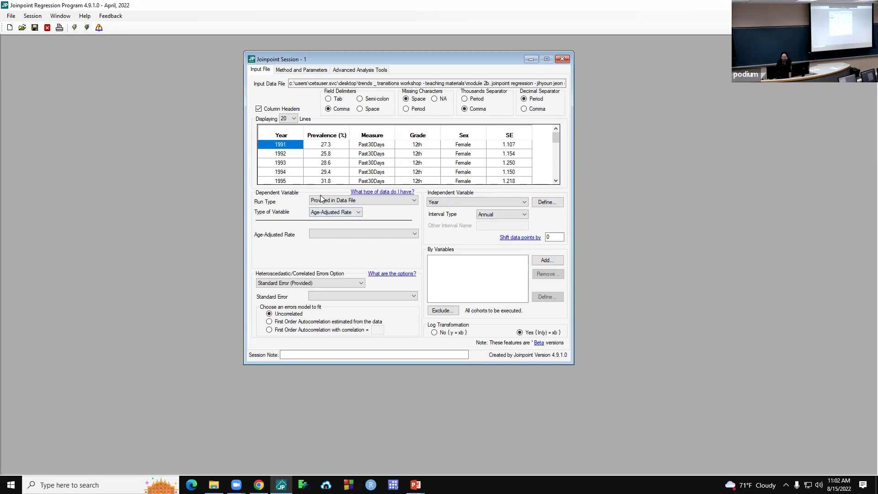
# Step: Switch the run type to Calculated From Data File to show its fields, and restore Provided in Data File
pyautogui.click(359, 201)
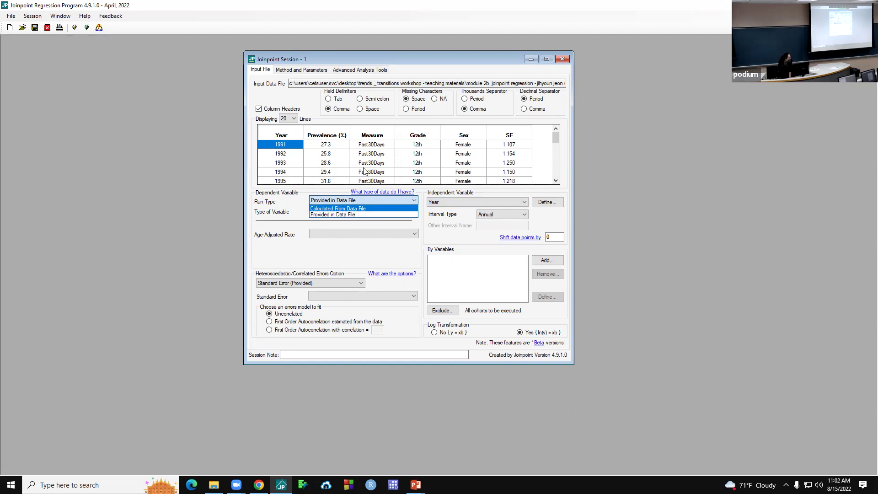
pyautogui.click(369, 209)
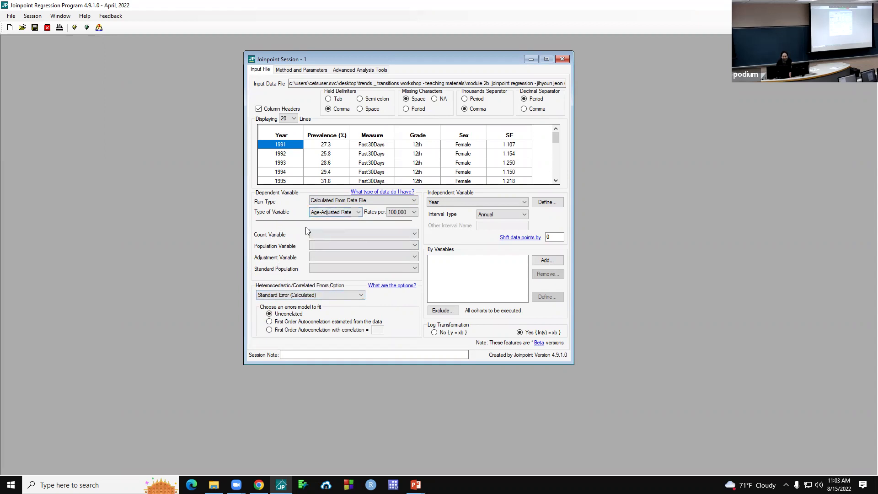
pyautogui.click(380, 200)
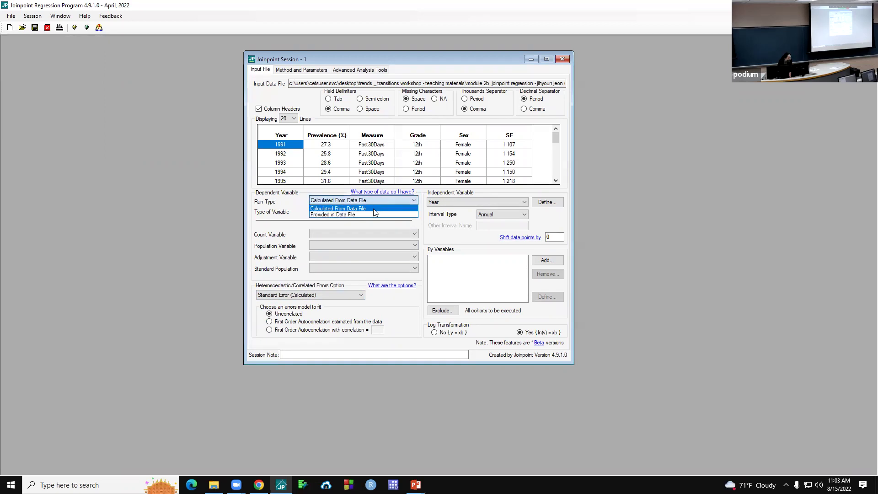
pyautogui.click(373, 214)
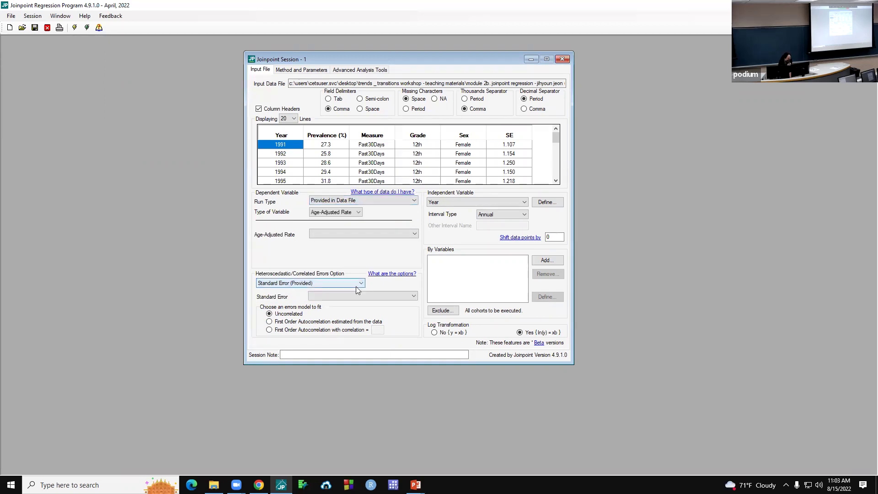
# Step: Set the dependent variable's type to Percent
pyautogui.click(357, 212)
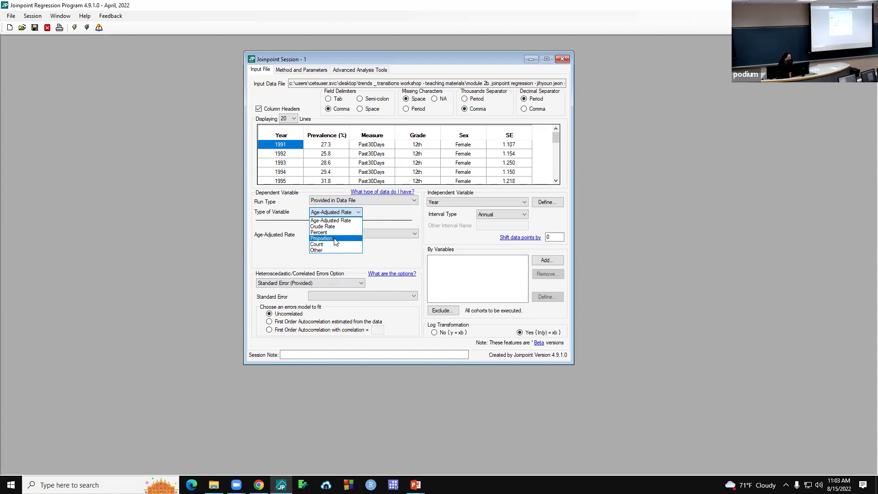
pyautogui.click(322, 232)
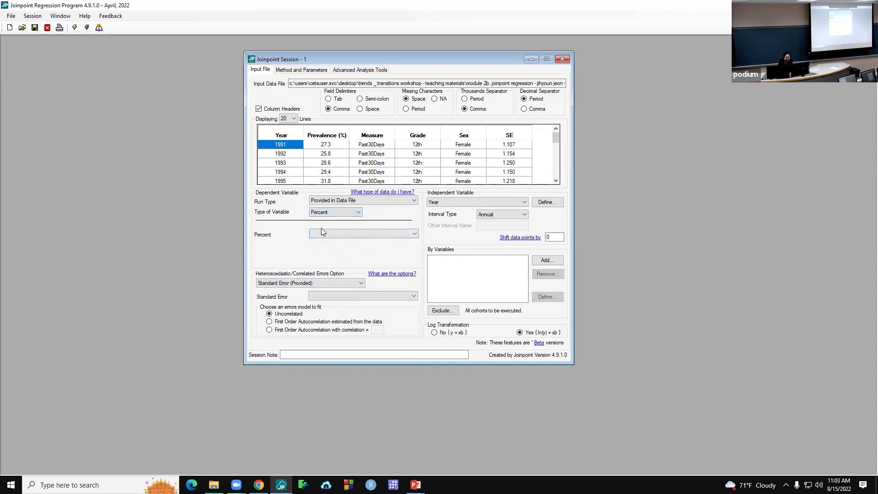
# Step: Set the Percent column to Prevalence (%) and the heteroscedastic errors option to Standard Error (Provided)
pyautogui.click(414, 235)
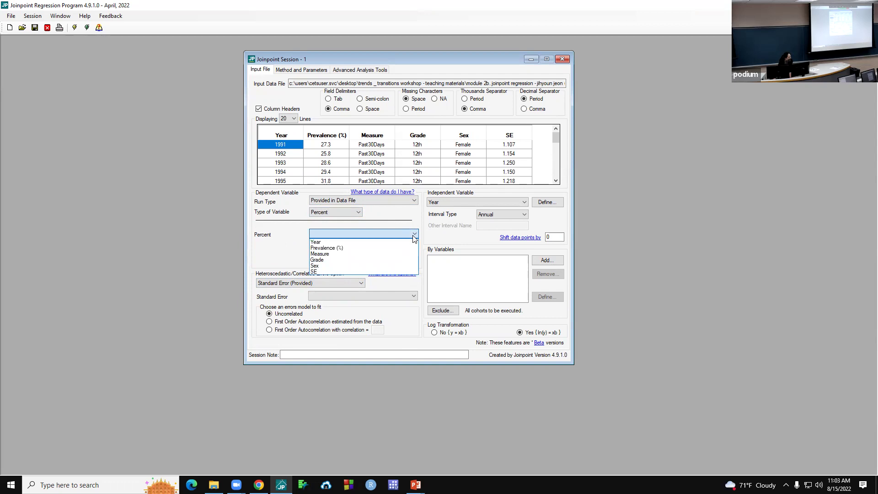
pyautogui.click(375, 247)
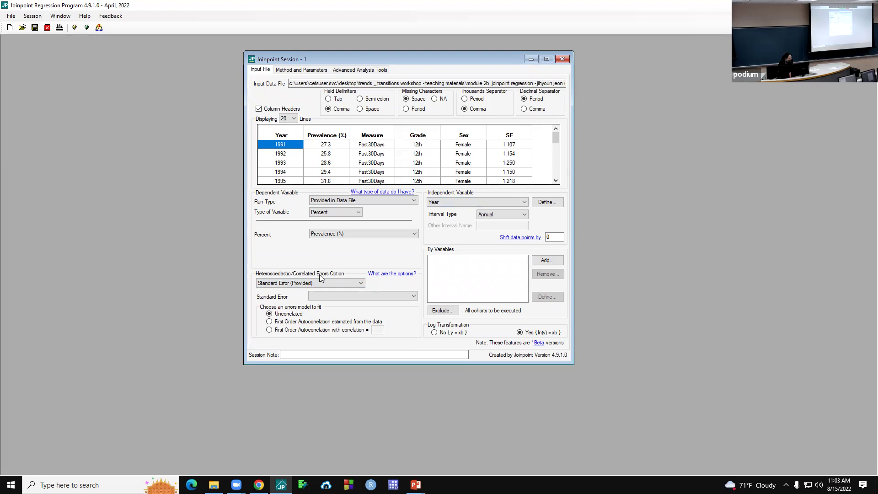
pyautogui.click(346, 285)
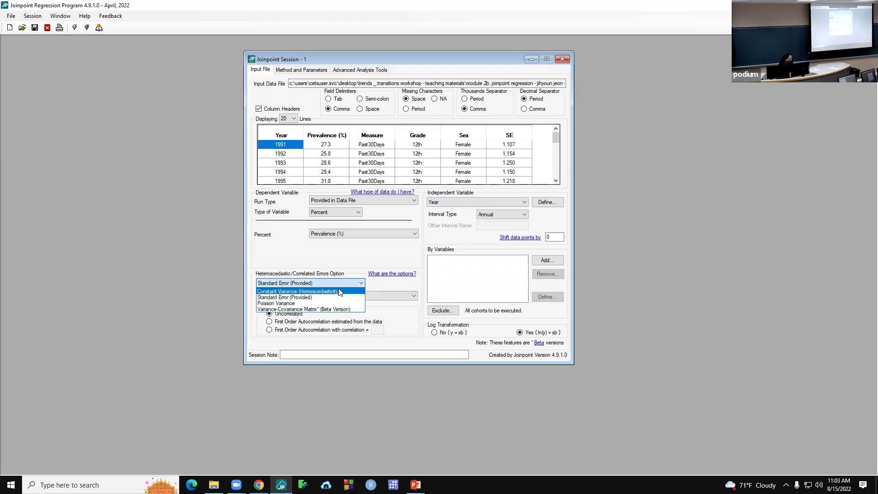
pyautogui.click(334, 299)
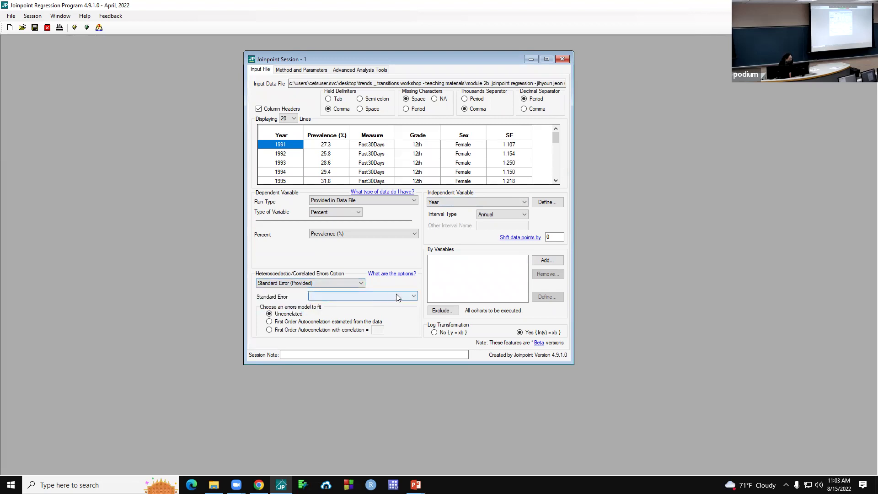
# Step: Switch the errors option to Variance-Covariance Matrix (Beta Version) to show its fields, and restore Standard Error (Provided)
pyautogui.click(396, 295)
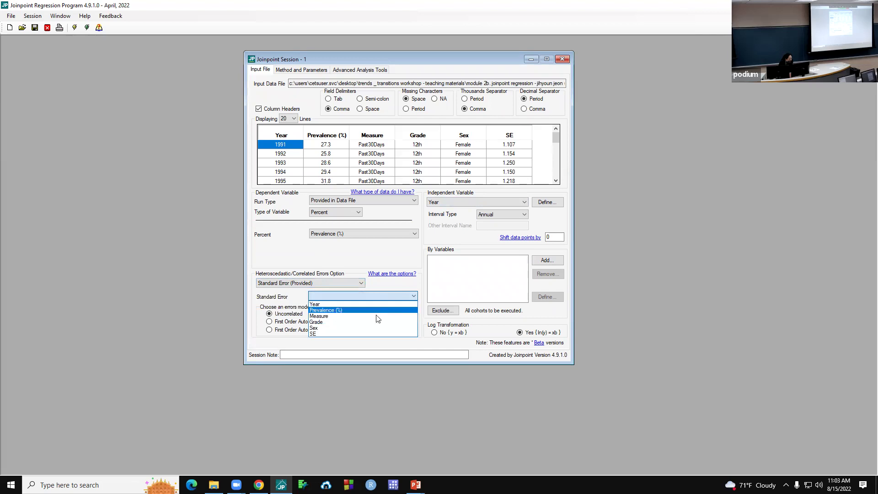
pyautogui.click(377, 315)
pyautogui.click(393, 294)
pyautogui.click(366, 311)
pyautogui.click(361, 283)
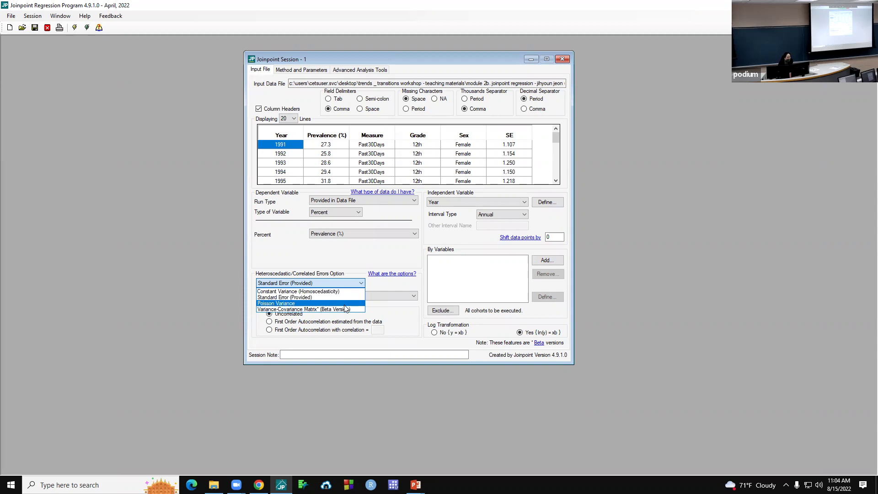
pyautogui.click(313, 310)
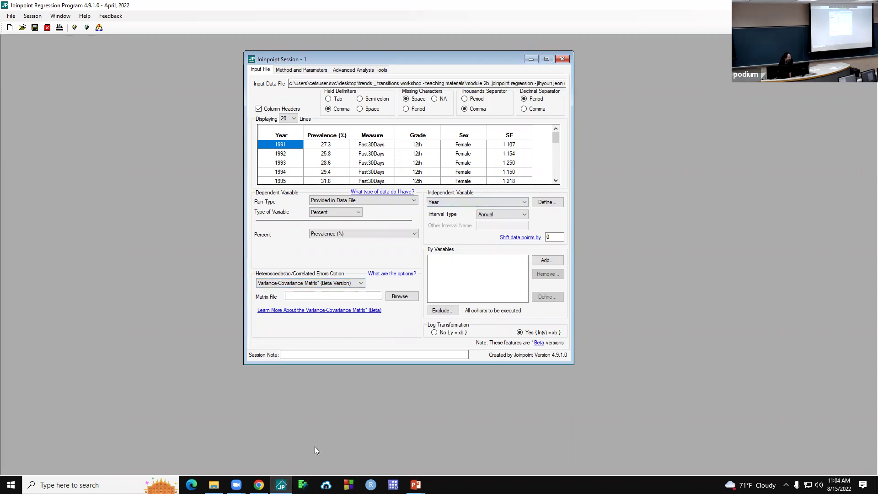
pyautogui.click(360, 284)
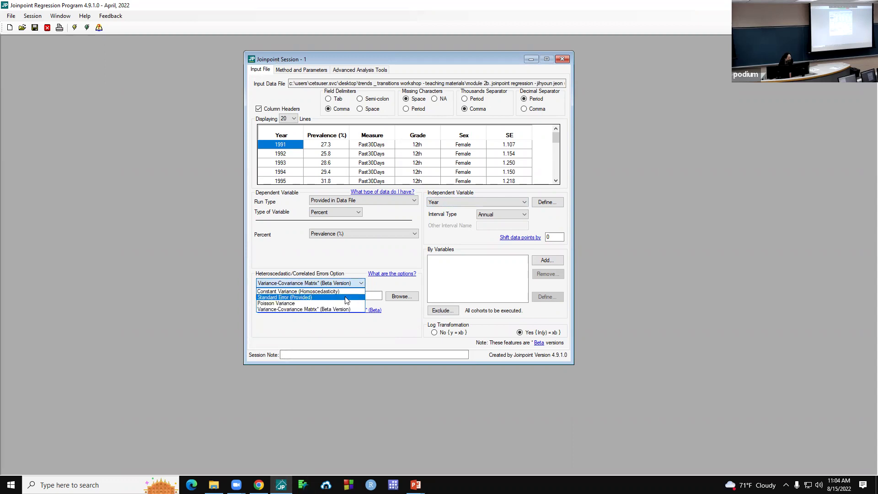
pyautogui.click(347, 300)
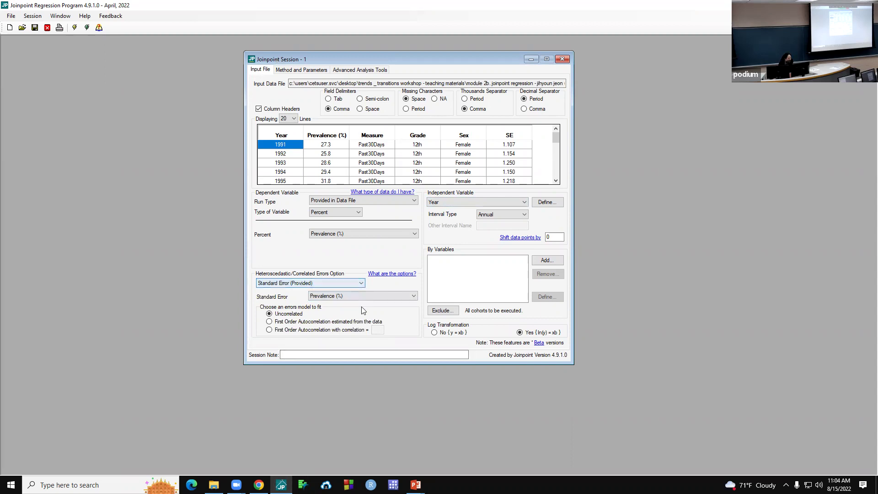
# Step: Assign the SE column as the standard error of the dependent variable
pyautogui.click(376, 296)
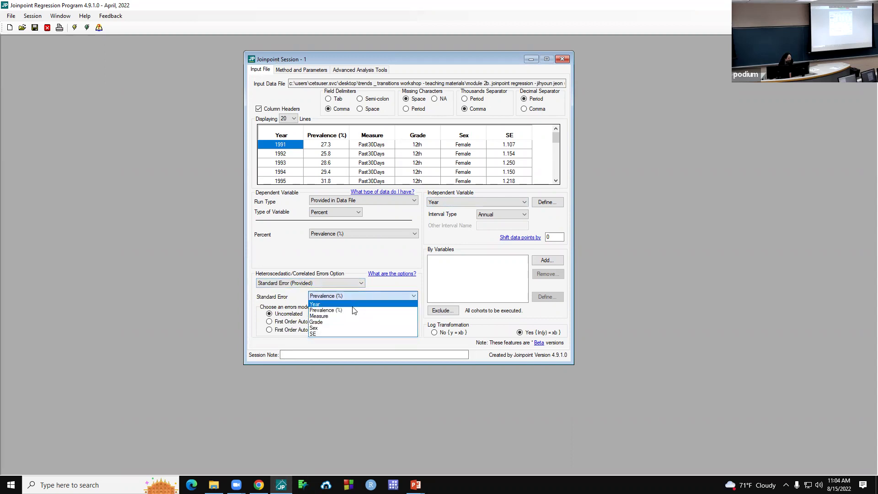
pyautogui.click(338, 332)
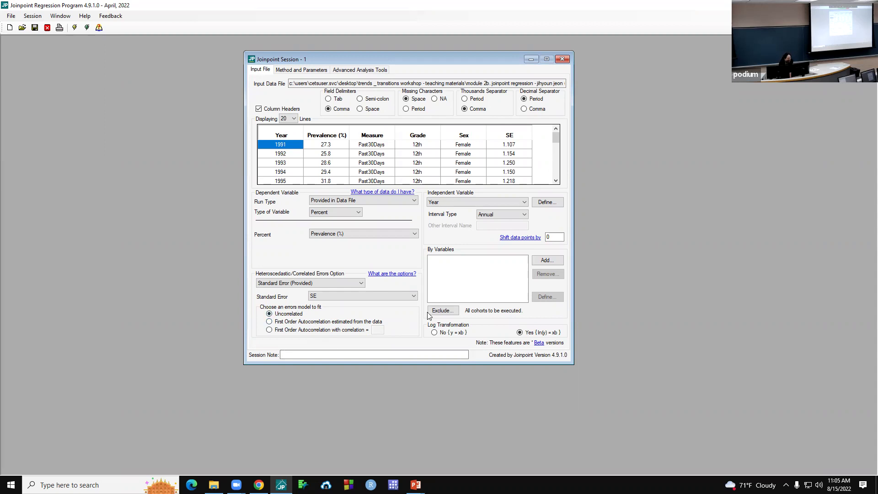
# Step: Add Measure, Grade and Sex as the session's By Variables
pyautogui.click(546, 260)
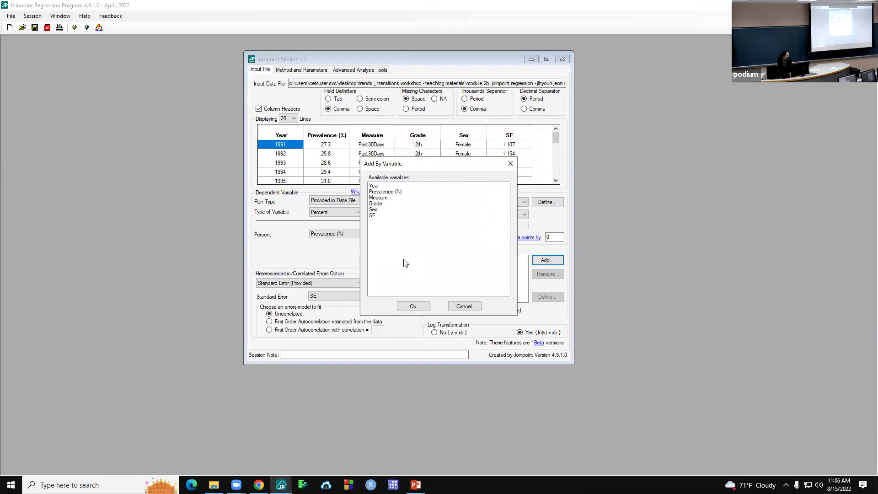
pyautogui.click(389, 198)
pyautogui.click(406, 306)
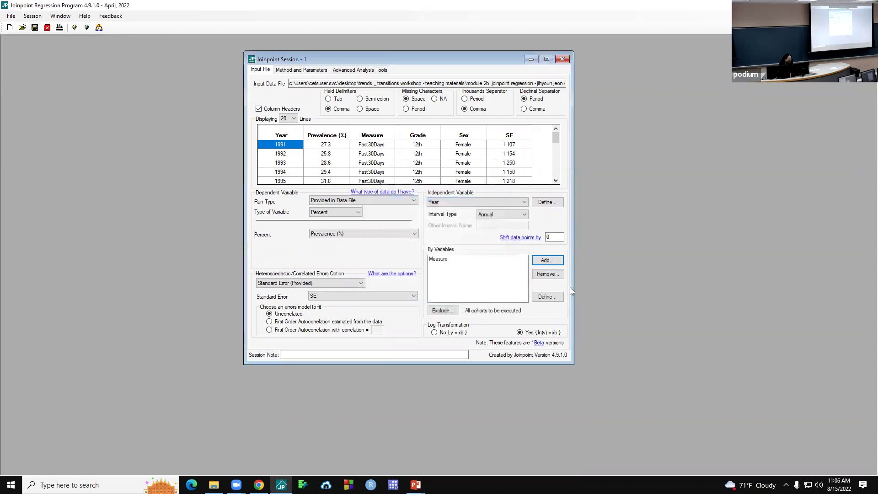
pyautogui.click(546, 261)
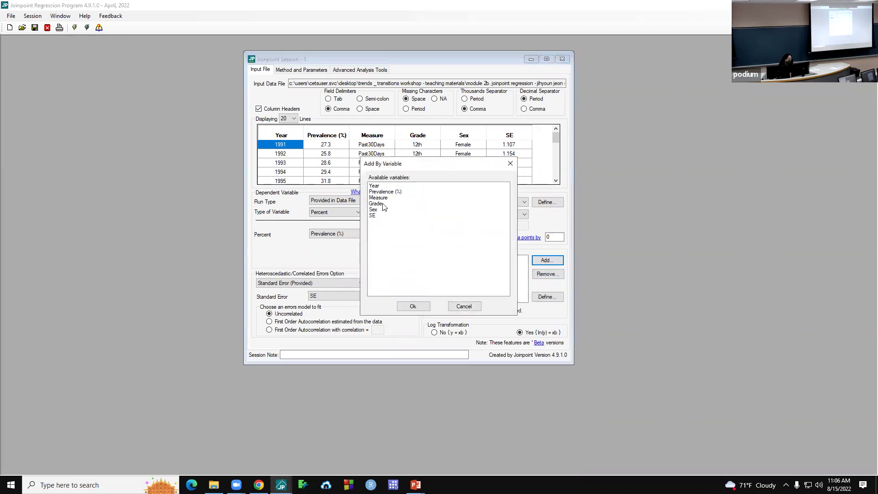
pyautogui.click(383, 204)
pyautogui.click(416, 307)
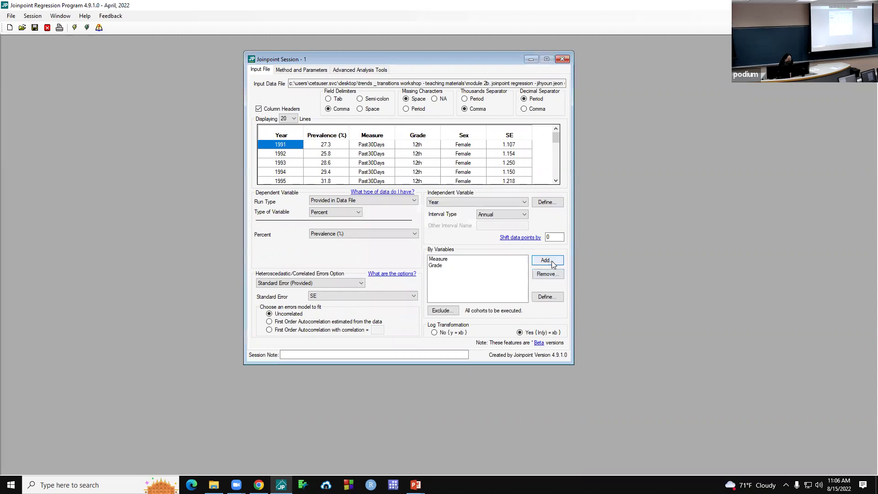
pyautogui.click(552, 261)
pyautogui.click(379, 210)
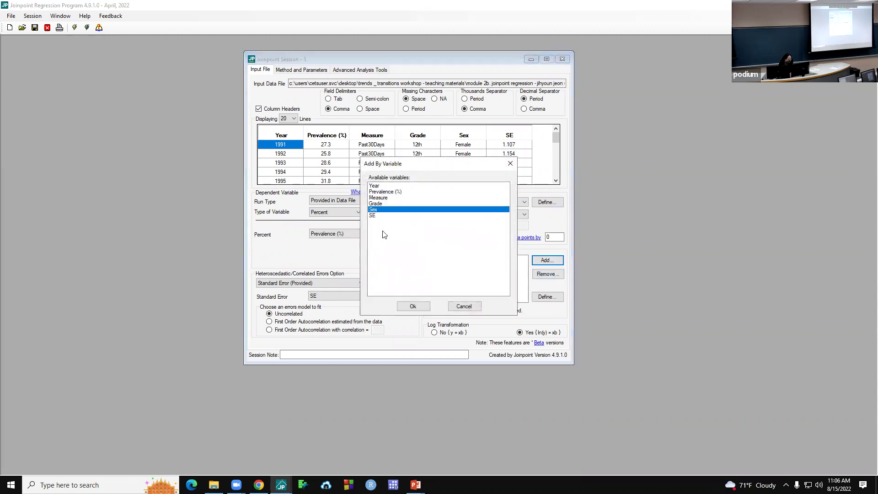
pyautogui.click(413, 307)
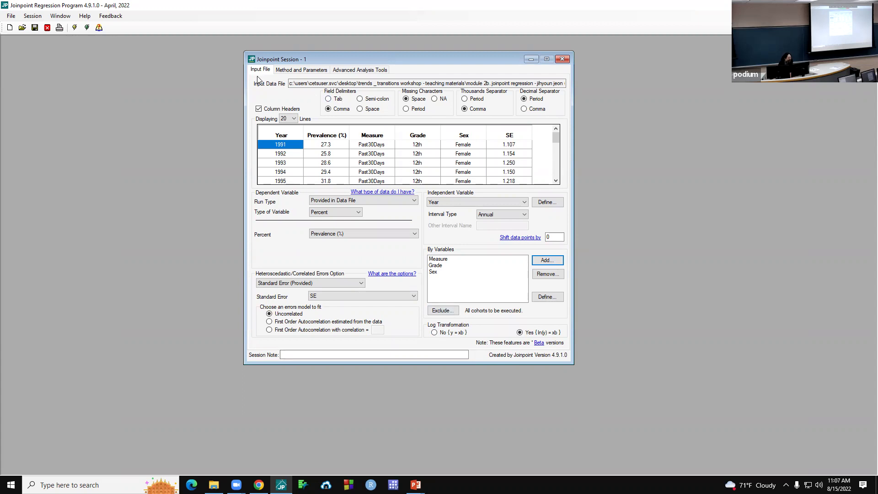
# Step: Show the session's method and parameter settings, referring back once to the input file settings
pyautogui.click(313, 74)
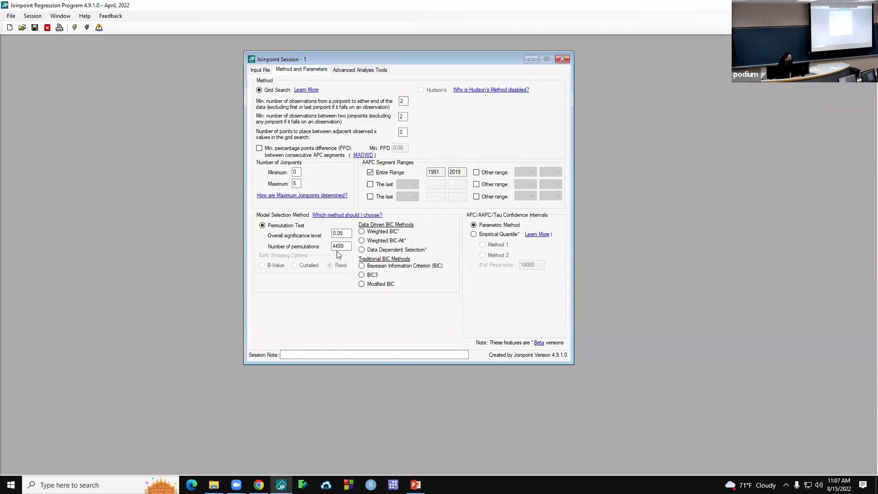
pyautogui.click(259, 72)
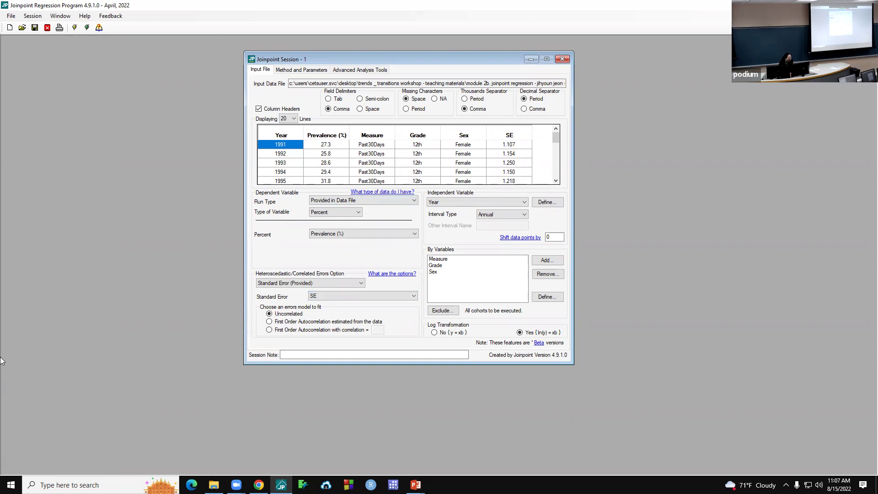
pyautogui.click(304, 70)
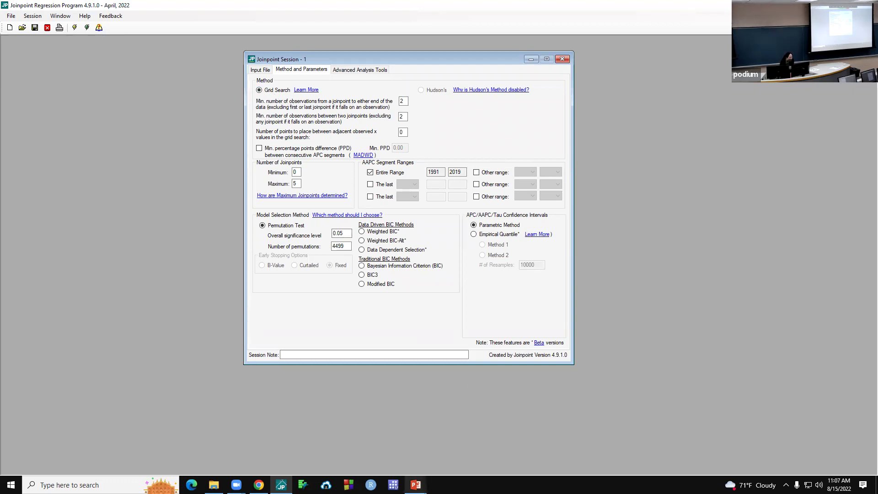
pyautogui.moveTo(415, 485)
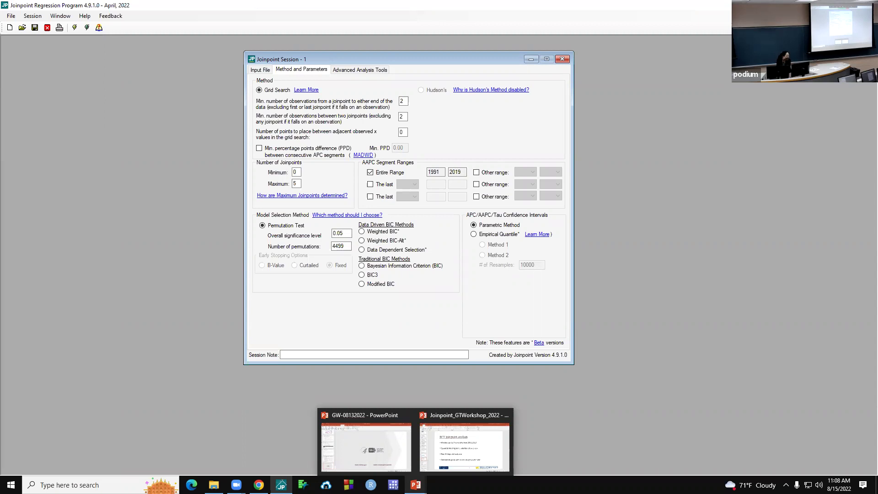
# Step: Try 3 as the minimum number of observations from a joinpoint to either end of the data, and restore 2
pyautogui.click(404, 101)
pyautogui.press('BackSpace')
pyautogui.write('3')
pyautogui.press('BackSpace')
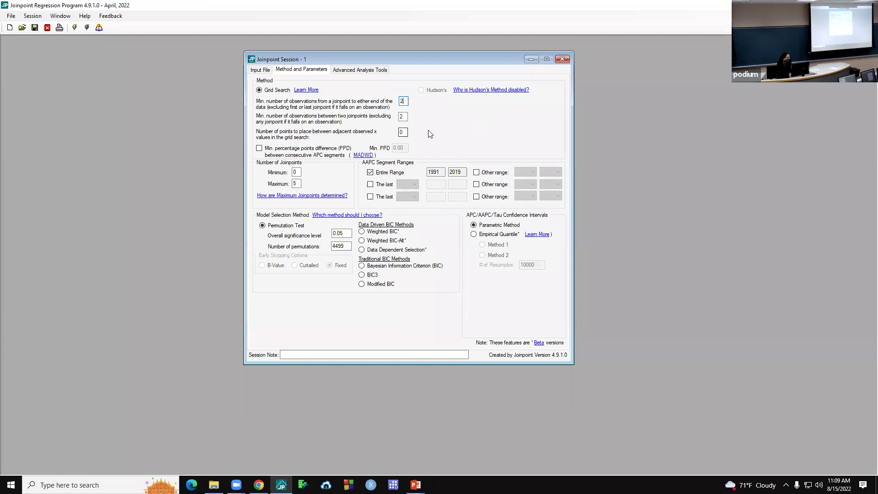
# Step: Try placing 1 point between adjacent observed x values in the grid search, and restore 0
pyautogui.doubleClick(403, 132)
pyautogui.press('BackSpace')
pyautogui.write('1')
pyautogui.click(403, 132)
pyautogui.press('BackSpace')
pyautogui.write('0')
pyautogui.click(297, 184)
# Step: Enable an additional AAPC segment range covering the last 5 observations
pyautogui.click(370, 184)
pyautogui.click(412, 184)
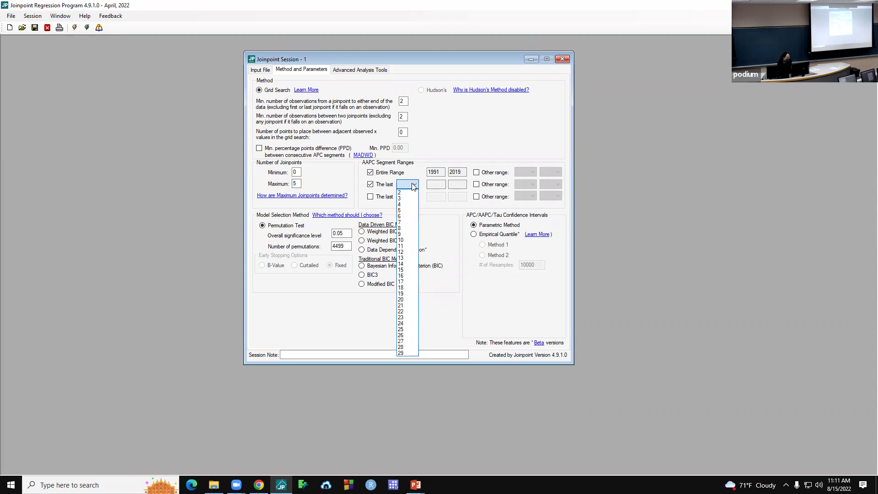
pyautogui.click(402, 210)
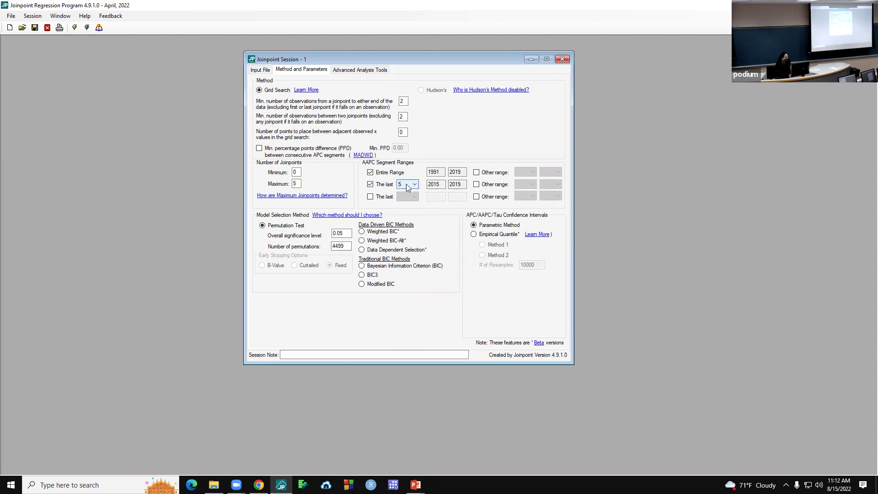
# Step: Try the last 10 observations as the AAPC segment range, and switch an Other range on and off again
pyautogui.click(408, 184)
pyautogui.click(400, 240)
pyautogui.click(476, 172)
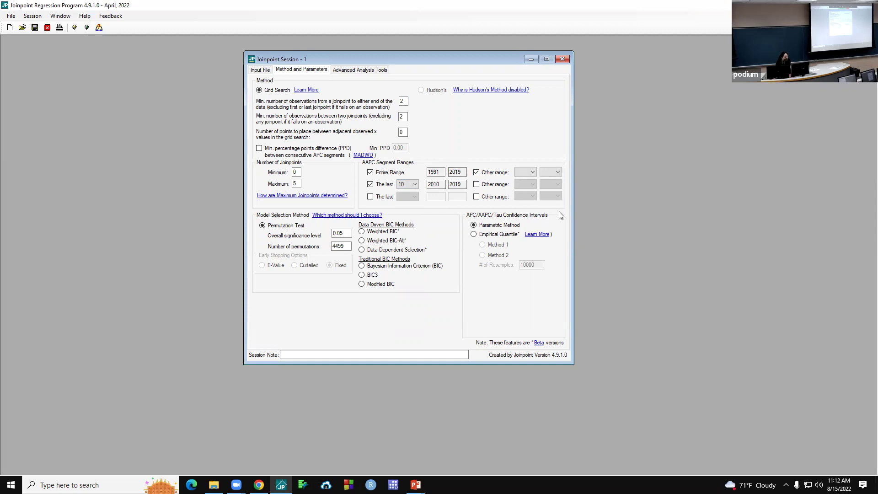
pyautogui.click(476, 174)
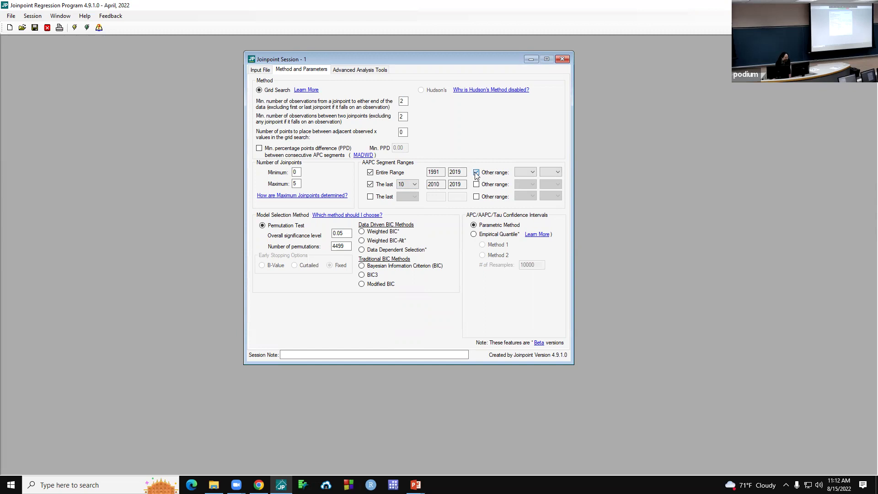
# Step: Exclude the entire range from the AAPC segments and set the remaining range to the last 5 observations
pyautogui.click(370, 173)
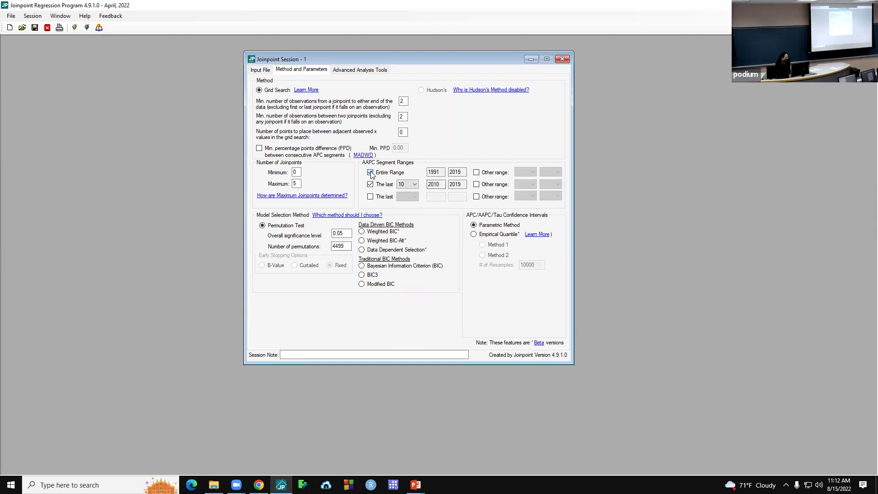
pyautogui.click(408, 185)
pyautogui.click(398, 210)
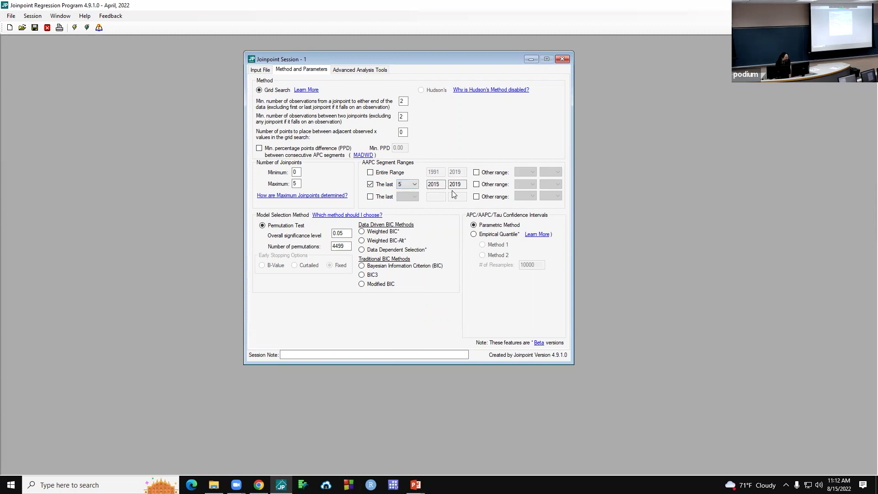
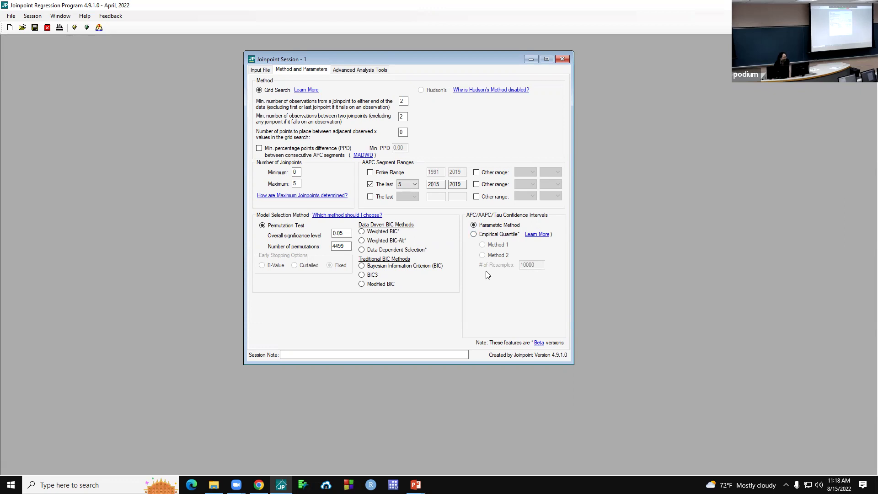
# Step: Read the help page on the Empirical Quantile confidence interval method and close it
pyautogui.click(544, 239)
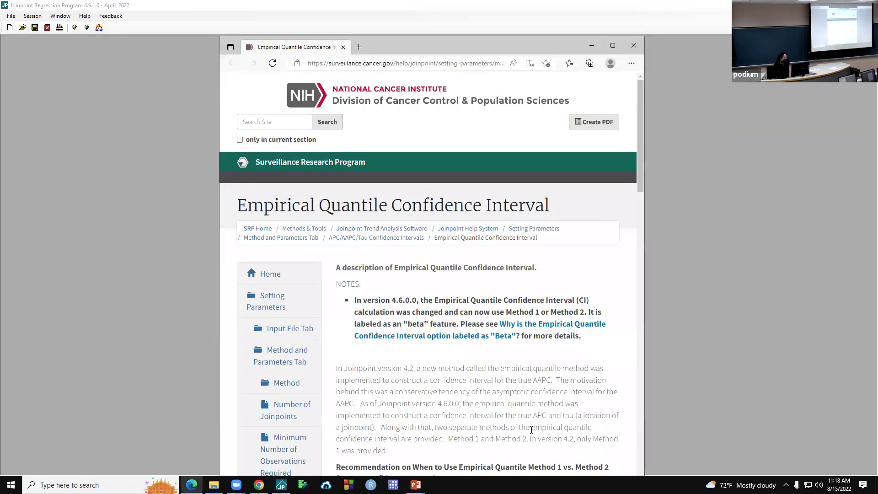
pyautogui.scroll(-20, 531, 430)
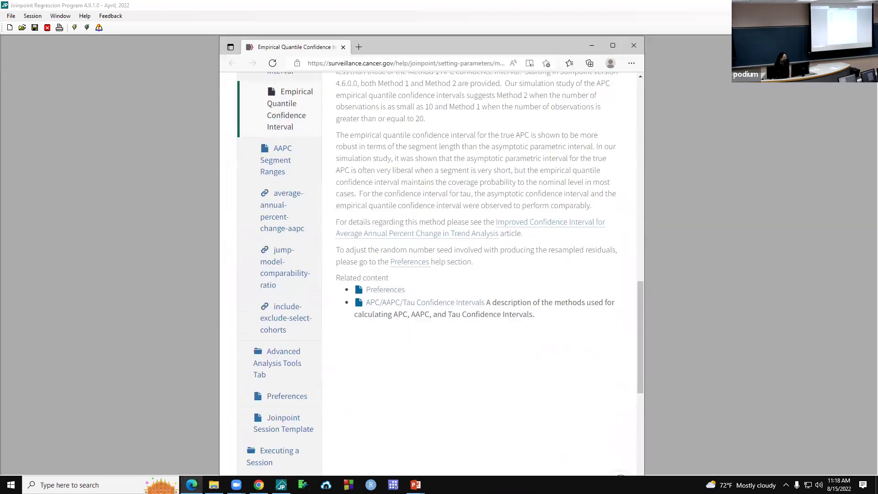
pyautogui.click(634, 45)
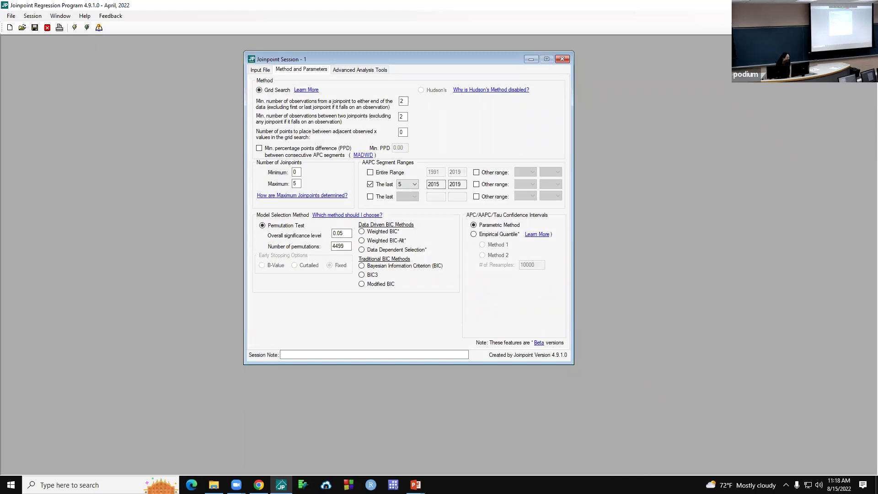
# Step: Show the Pairwise Comparison options in the advanced analyses, and switch to the Jump Model/Comparability Ratio Model
pyautogui.click(378, 70)
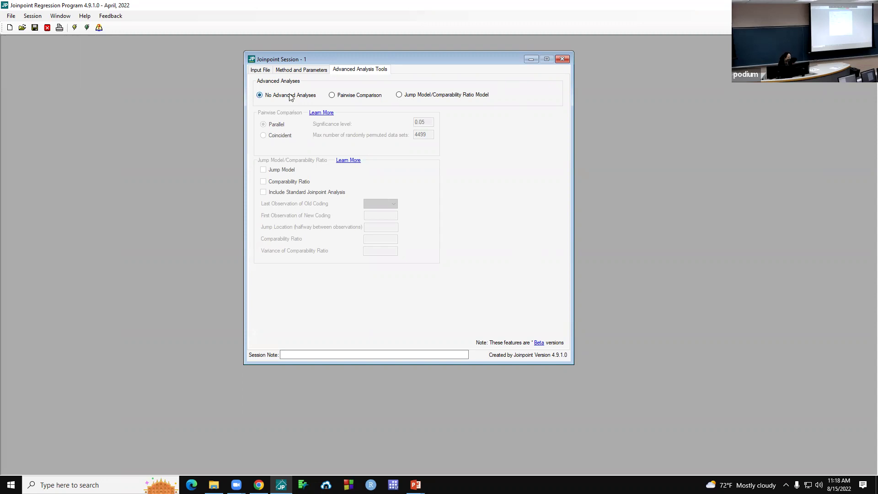
pyautogui.click(332, 95)
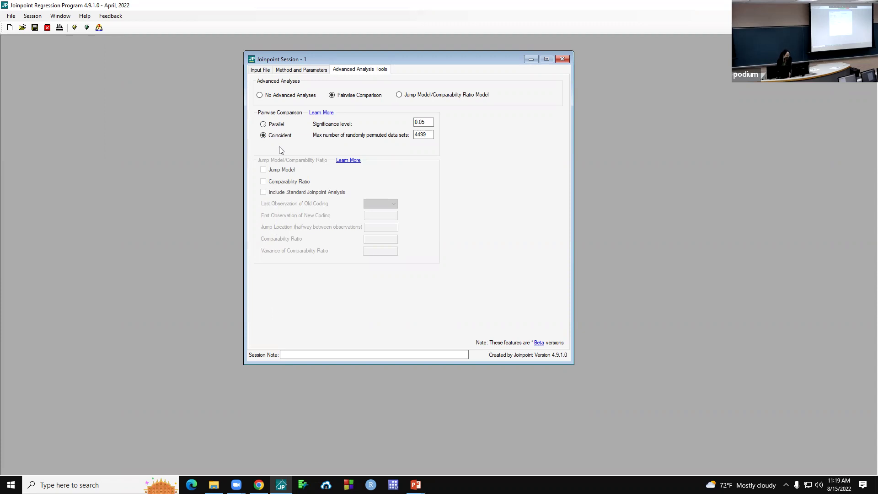
pyautogui.click(398, 96)
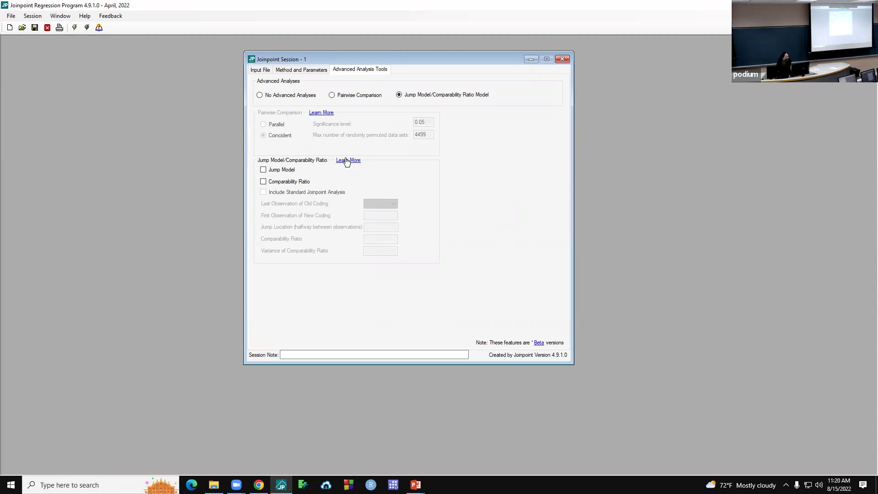
# Step: Read the help page on the Jump Model / Comparability Ratio Model and close it
pyautogui.click(346, 160)
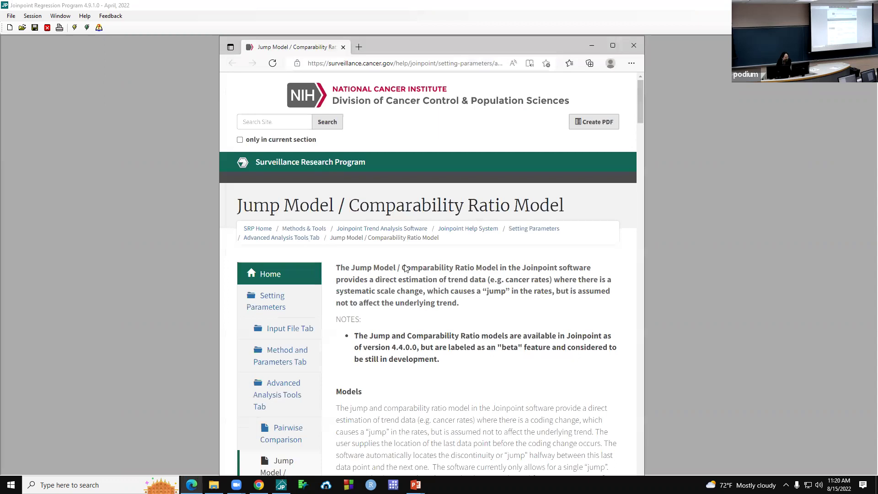
pyautogui.click(636, 50)
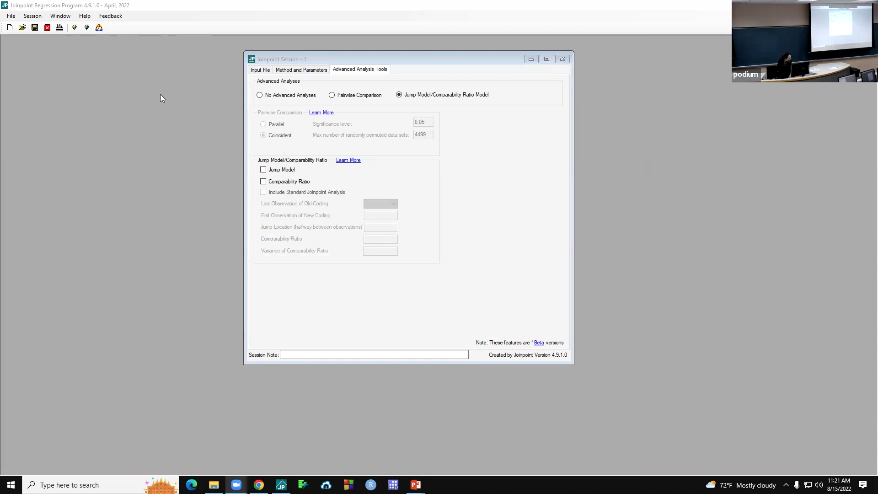
# Step: Turn the advanced analyses off and run the session with the specified 0 to 5 joinpoints
pyautogui.click(260, 95)
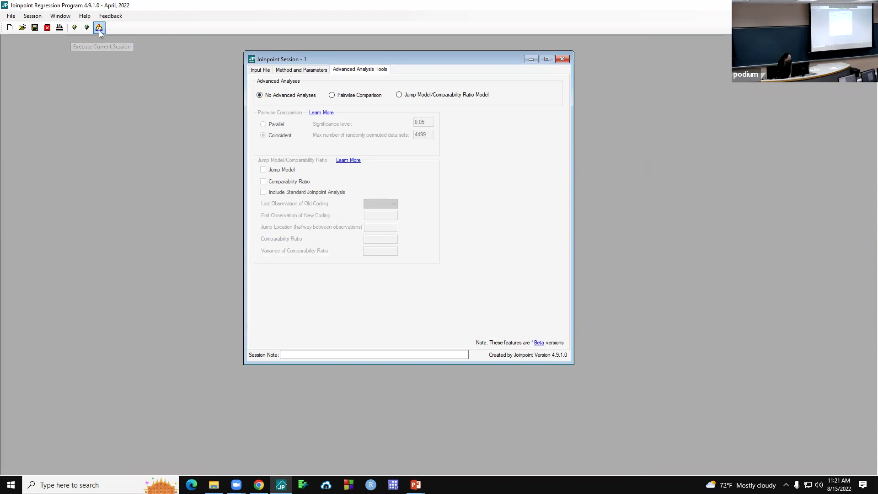
pyautogui.click(75, 28)
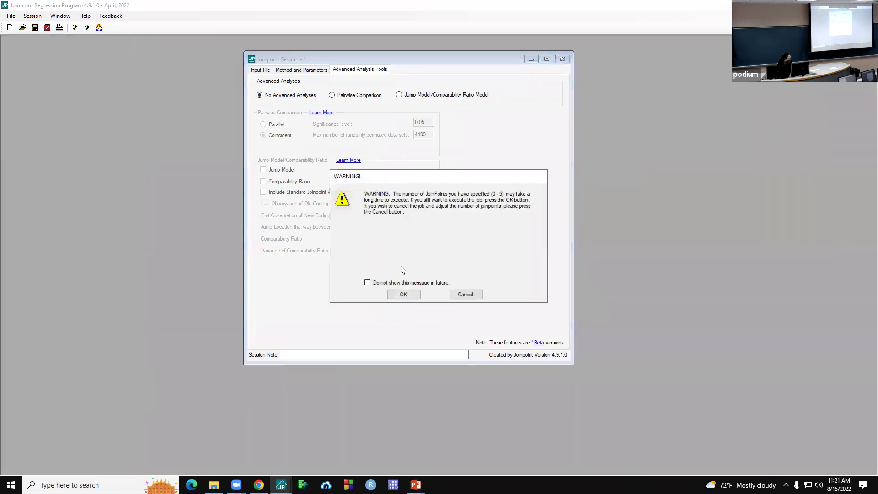
pyautogui.click(405, 294)
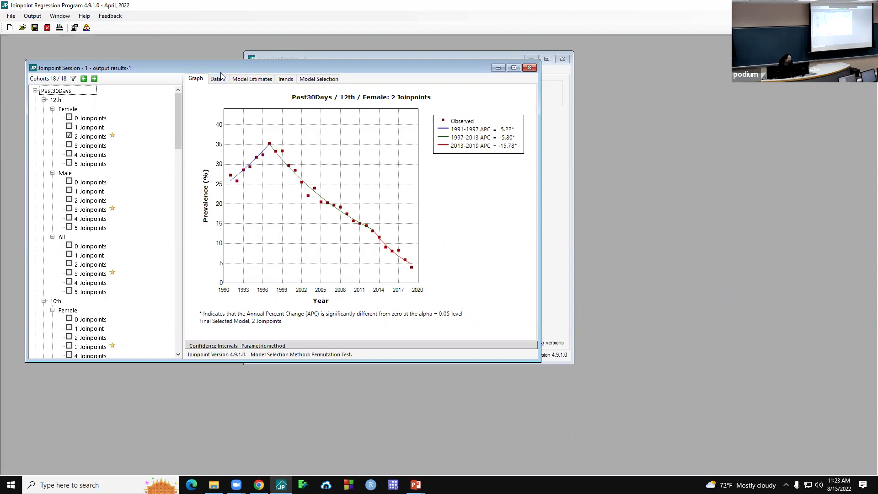
# Step: Maximize the output results window and display the Past30Days 12th-grade male model with 3 joinpoints
pyautogui.moveTo(224, 63); pyautogui.dragTo(224, 55)
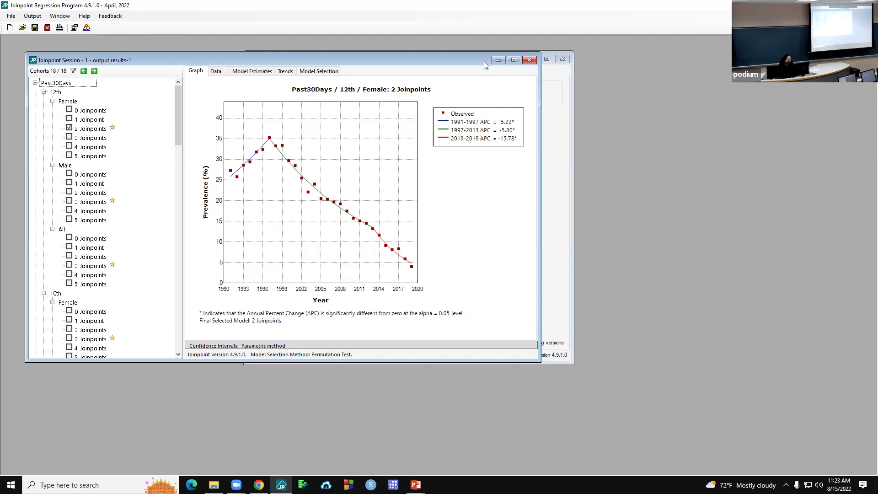
pyautogui.click(511, 60)
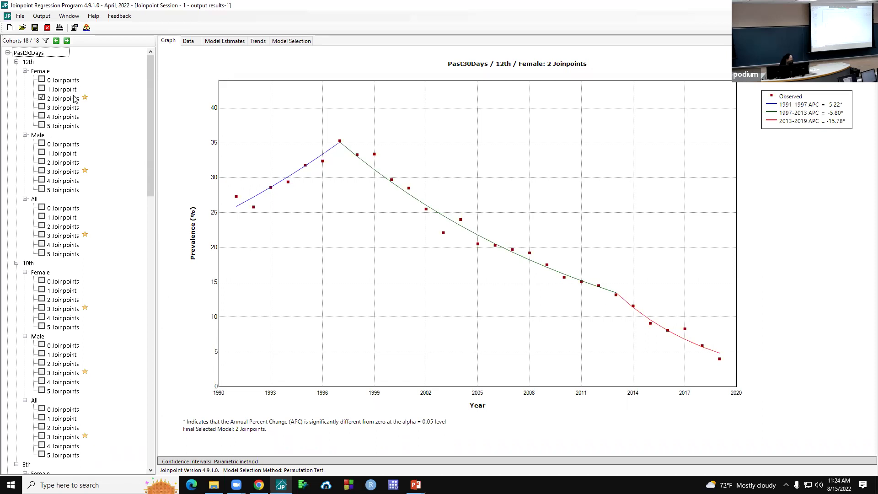
pyautogui.moveTo(87, 103)
pyautogui.click(42, 171)
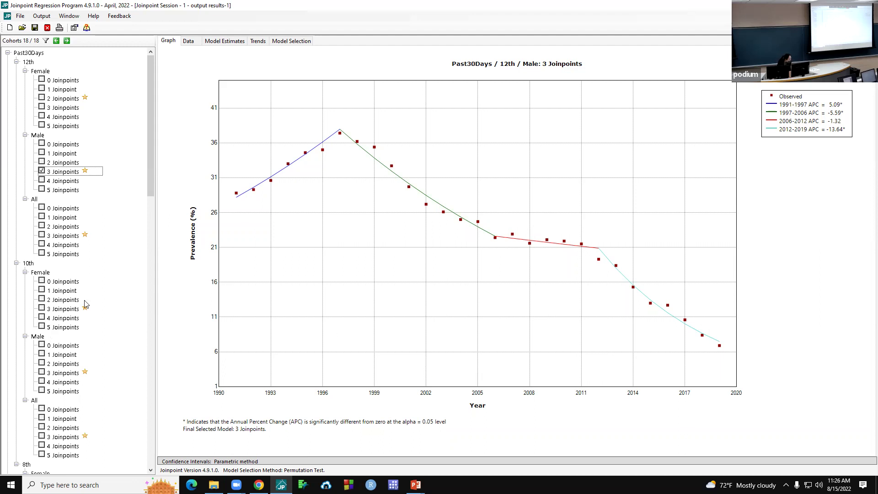
# Step: Look through the Past30Days and Daily cohorts and their selected models, and view the data table of the 12th-grade male model
pyautogui.scroll(-17, 82, 295)
pyautogui.scroll(-12, 80, 292)
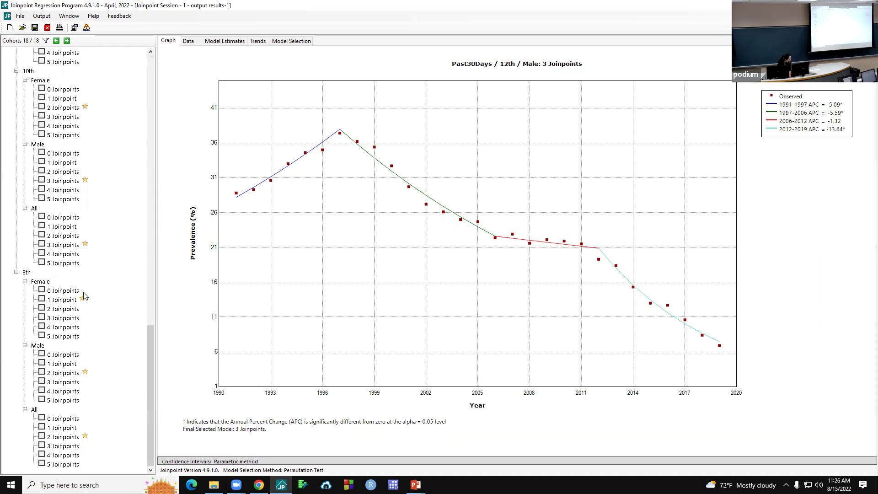
pyautogui.scroll(6, 88, 297)
pyautogui.scroll(-13, 88, 298)
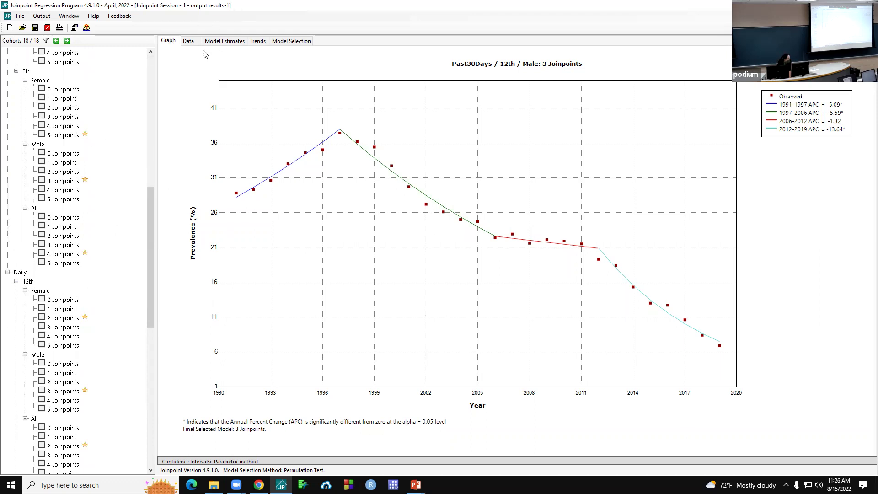
pyautogui.click(189, 42)
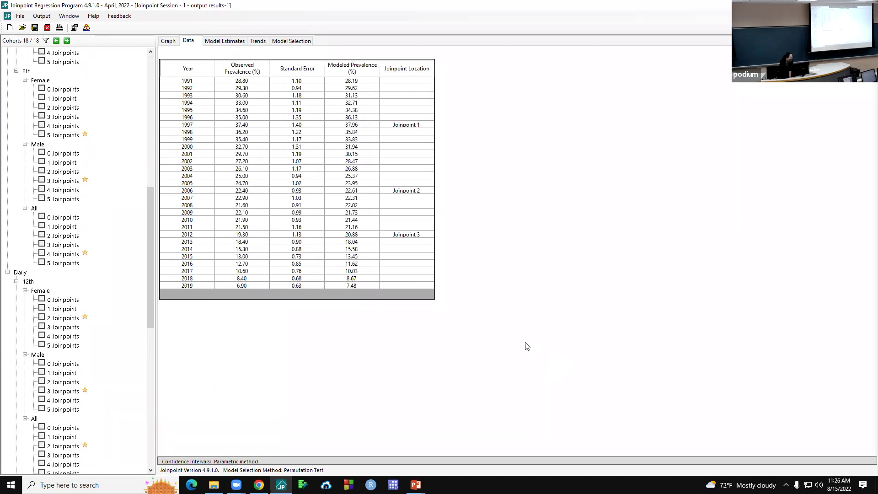
pyautogui.scroll(-15, 94, 160)
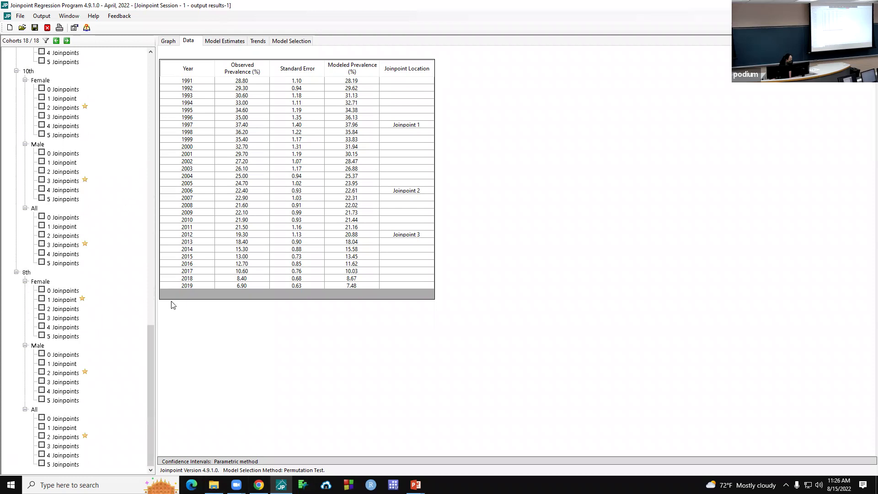
pyautogui.scroll(12, 102, 280)
pyautogui.scroll(15, 133, 252)
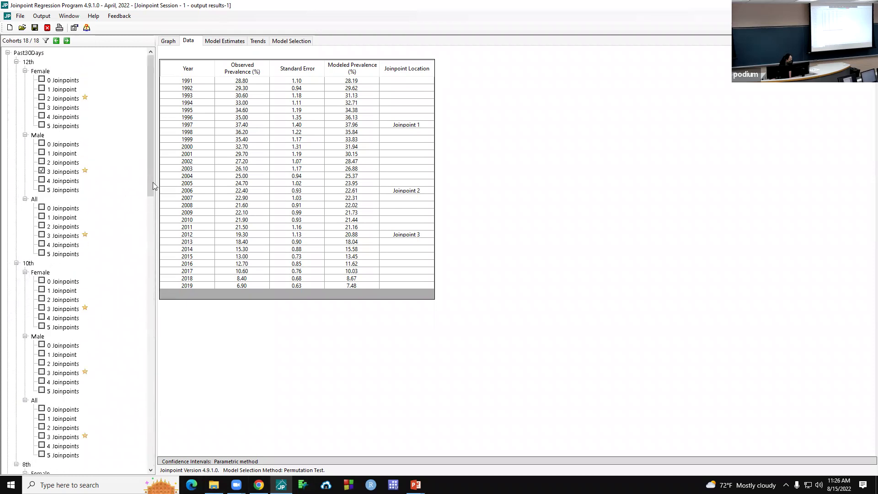
# Step: Switch to the Past30Days 12th-grade female model with 2 joinpoints and examine its data table and model estimates
pyautogui.click(42, 98)
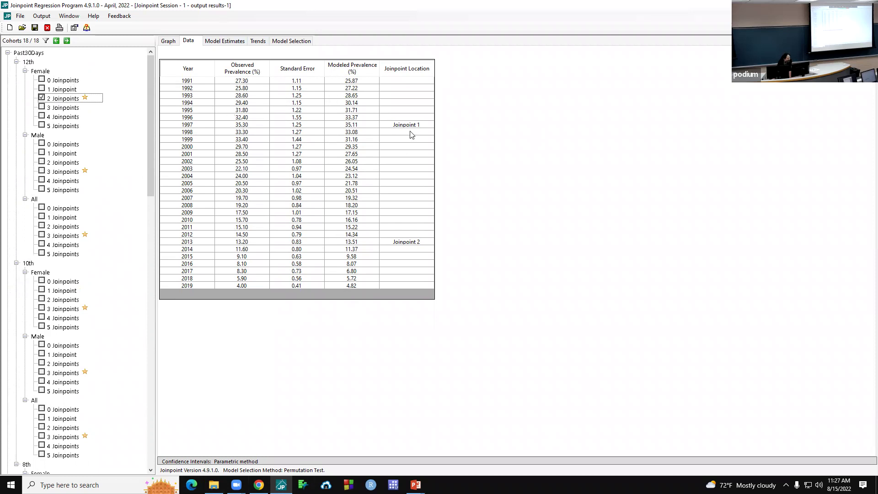
pyautogui.click(217, 41)
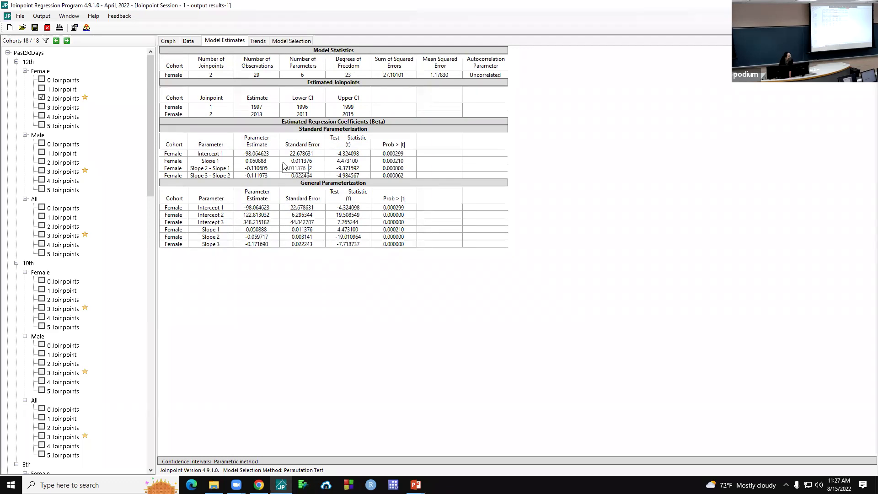
pyautogui.click(189, 41)
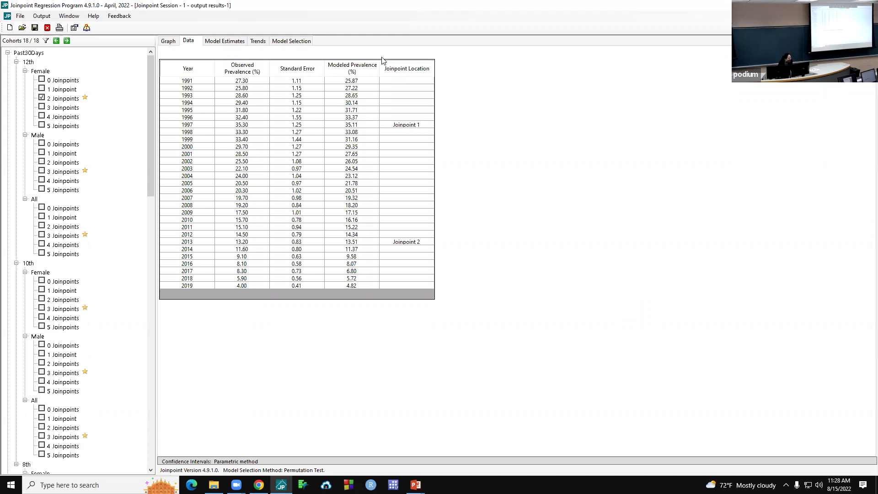
pyautogui.click(242, 43)
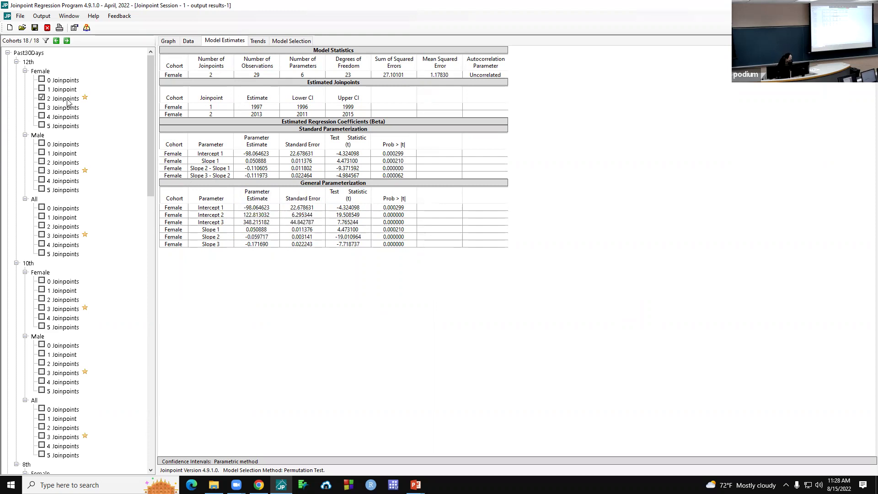
# Step: Compare the 12th-grade female model's graph and model estimates with its APC and AAPC trend tables
pyautogui.click(167, 42)
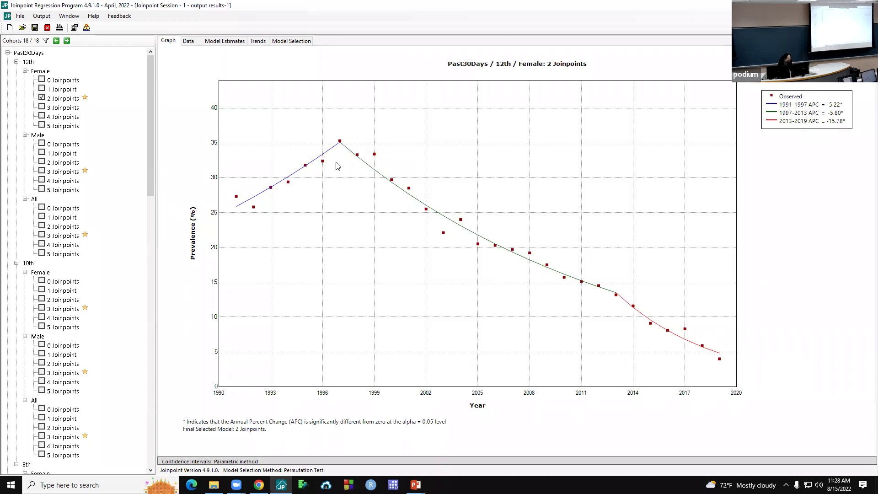
pyautogui.click(259, 42)
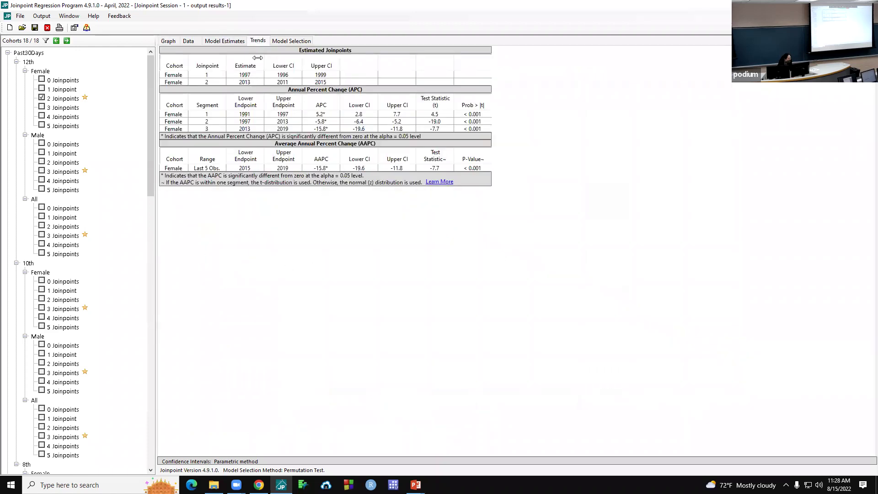
pyautogui.click(220, 42)
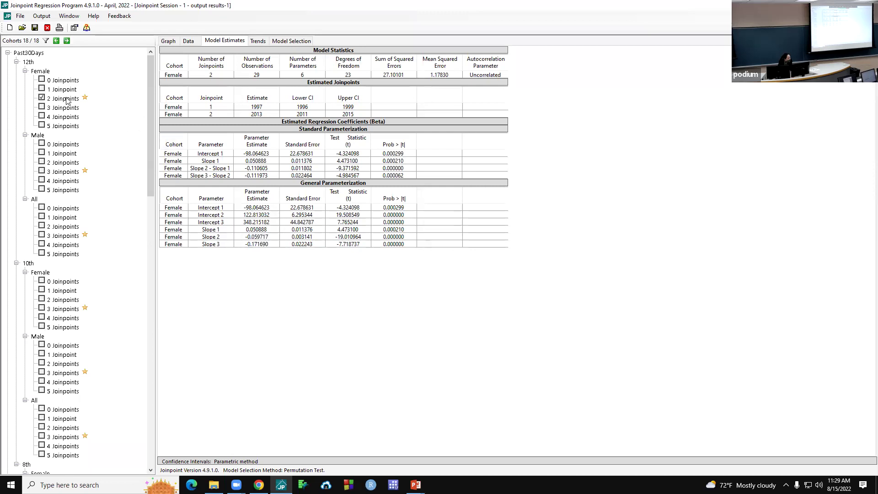
pyautogui.click(259, 41)
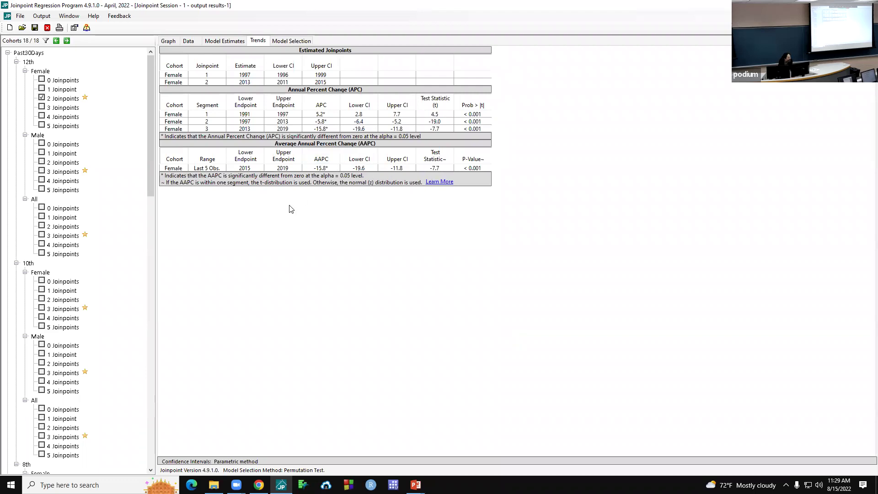
# Step: Select all observed prevalence, standard error and modeled prevalence values in the 12th-grade female data table
pyautogui.click(191, 43)
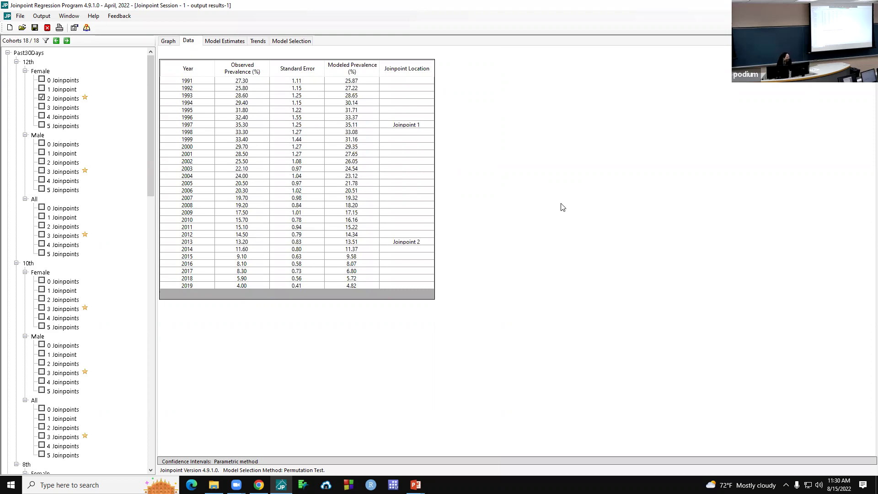
pyautogui.moveTo(235, 81); pyautogui.dragTo(370, 297)
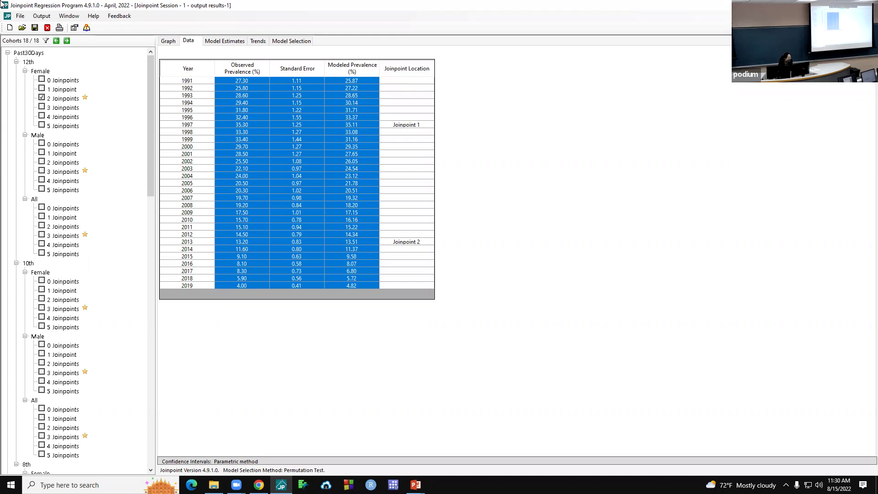
# Step: Show the copy and export options of the 12th-grade female graph, and view the print options without printing
pyautogui.click(168, 41)
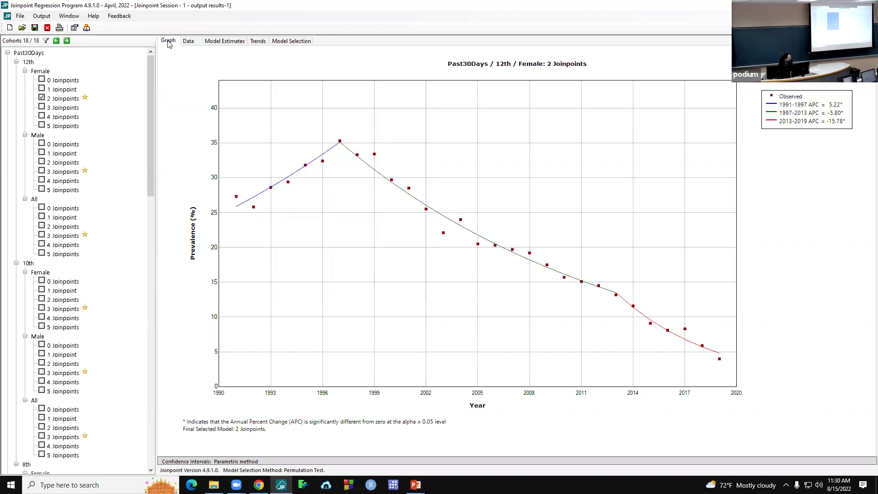
pyautogui.rightClick(616, 169)
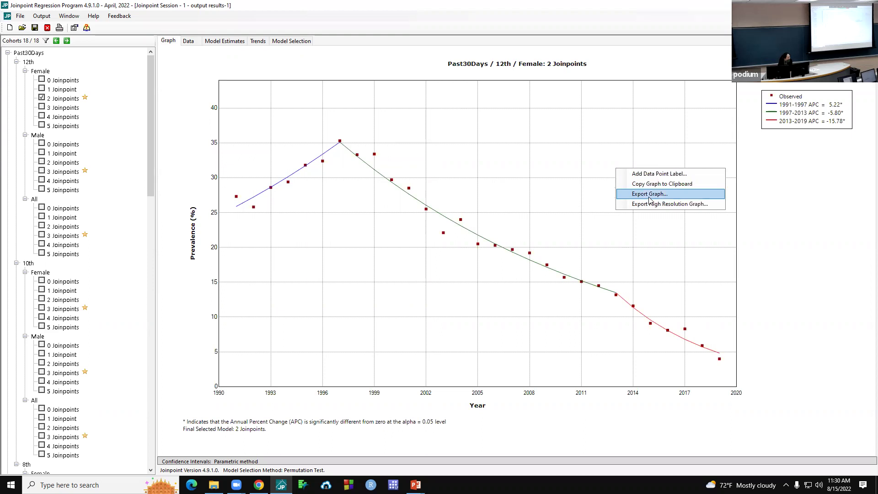
pyautogui.click(827, 207)
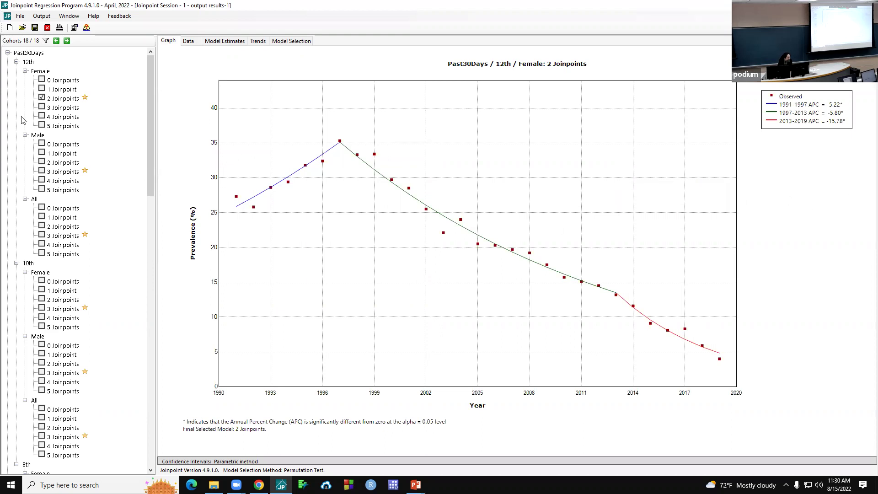
pyautogui.click(59, 27)
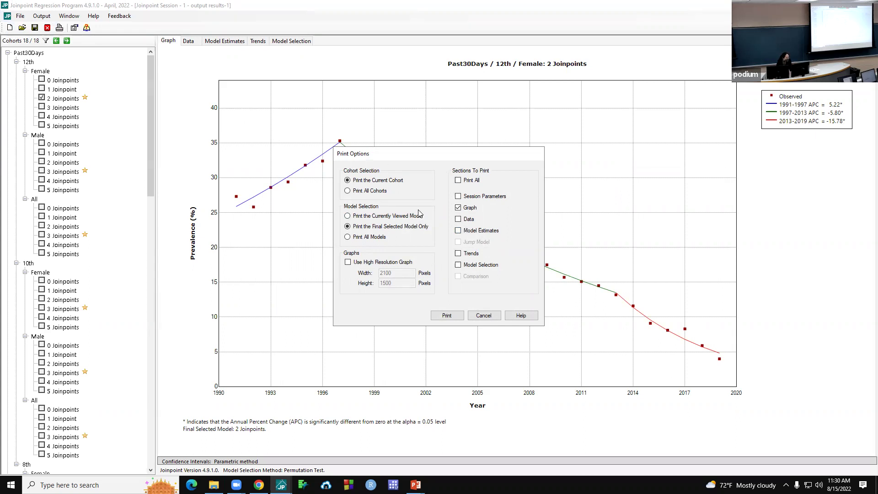
pyautogui.click(488, 315)
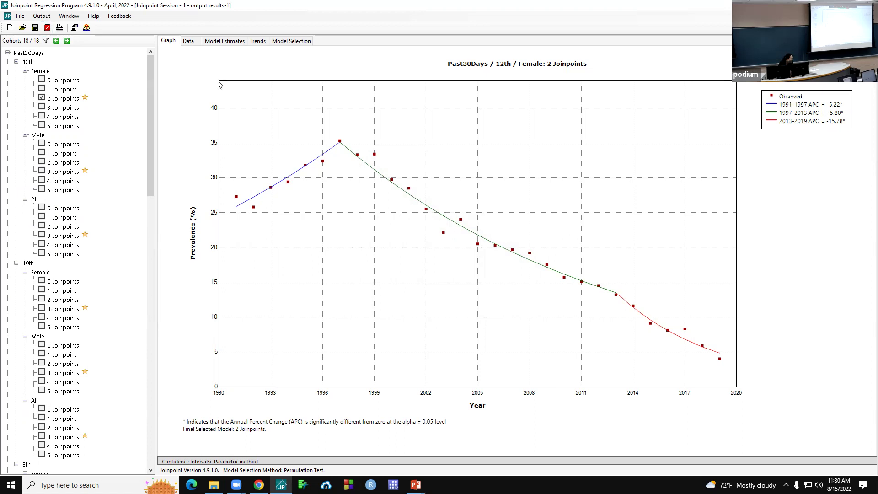
# Step: Filter the cohort list to final selected models only and allow multiple models to be viewed simultaneously
pyautogui.click(45, 40)
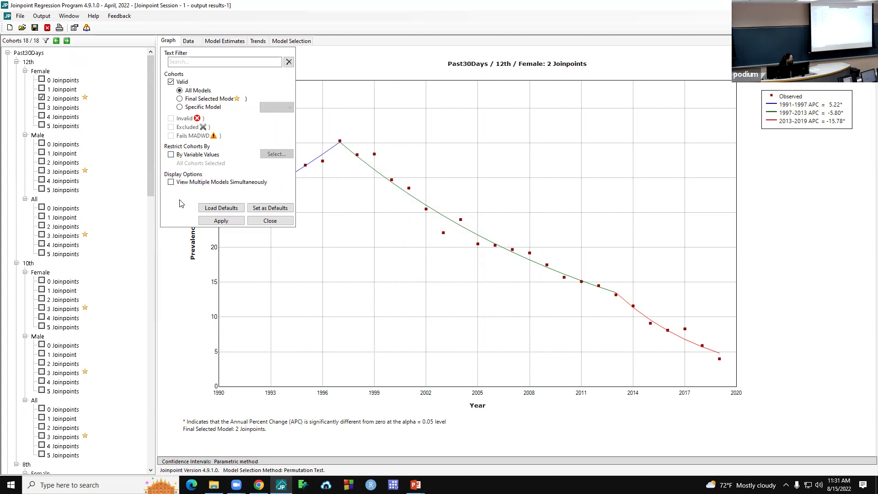
pyautogui.click(179, 99)
pyautogui.click(221, 221)
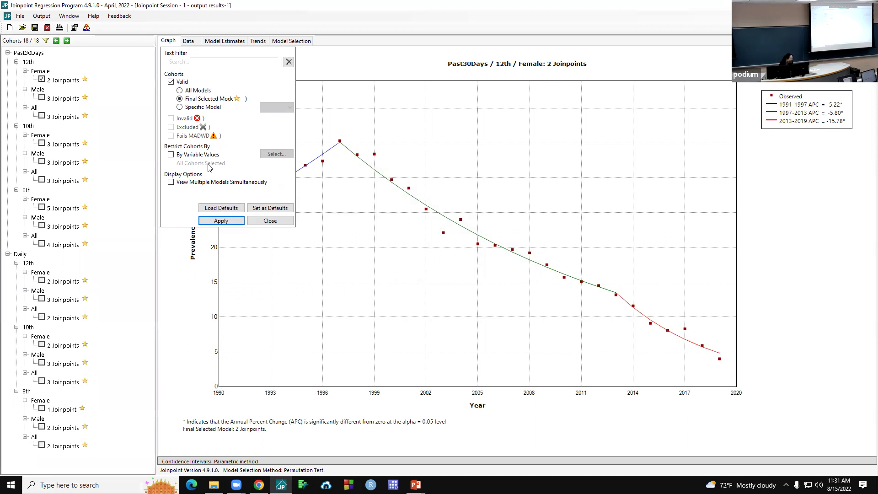
pyautogui.click(171, 183)
pyautogui.click(221, 219)
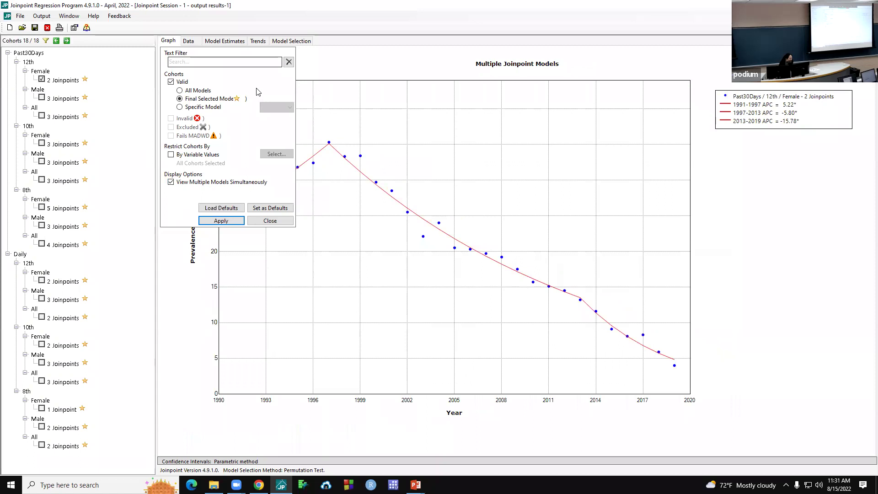
pyautogui.click(281, 221)
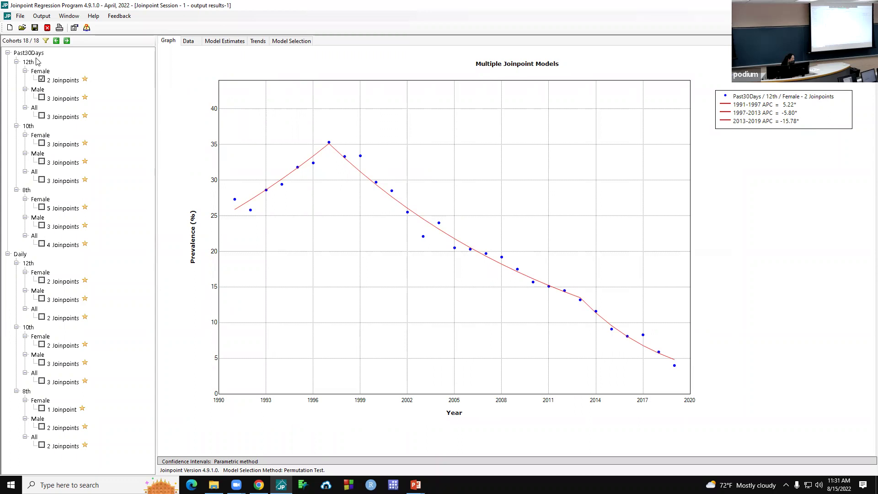
# Step: Plot the Past30Days female models for 12th, 10th and 8th grade together on one graph
pyautogui.click(42, 78)
pyautogui.click(44, 208)
pyautogui.click(43, 207)
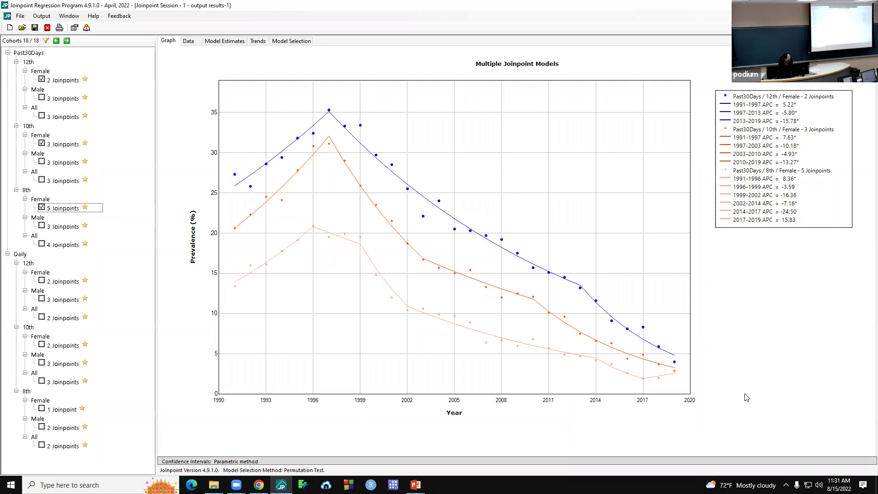
# Step: Remove the 8th-, 10th- and 12th-grade female models from the multiple-model graph
pyautogui.click(42, 207)
pyautogui.click(41, 143)
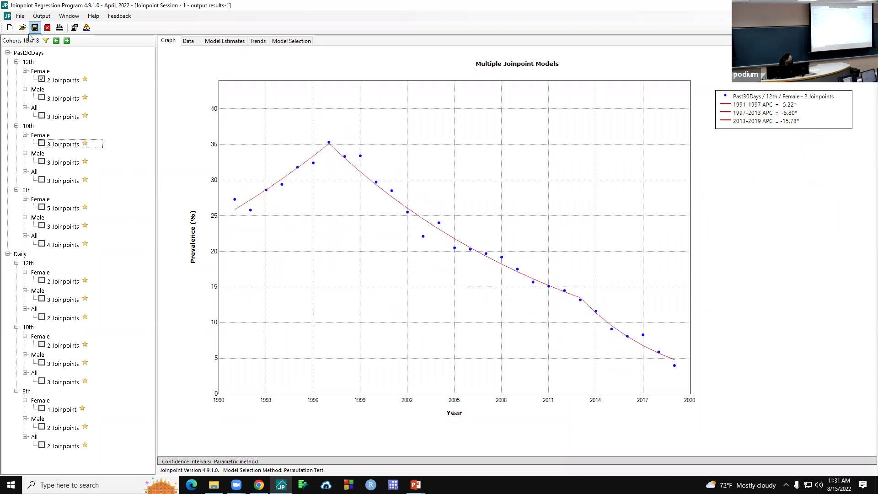
pyautogui.click(42, 79)
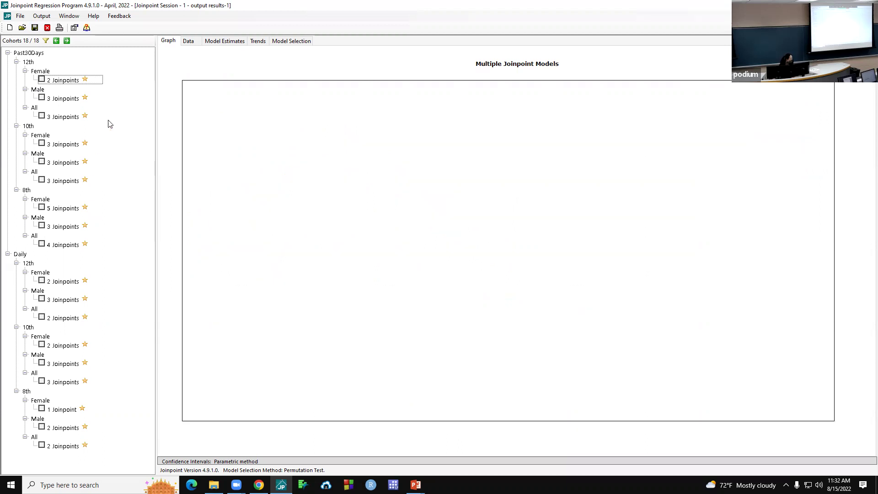
# Step: Plot the Past30Days 12th-grade female, male and all models together on one graph, keeping the final-selected-model filter applied
pyautogui.click(42, 97)
pyautogui.click(41, 73)
pyautogui.click(42, 80)
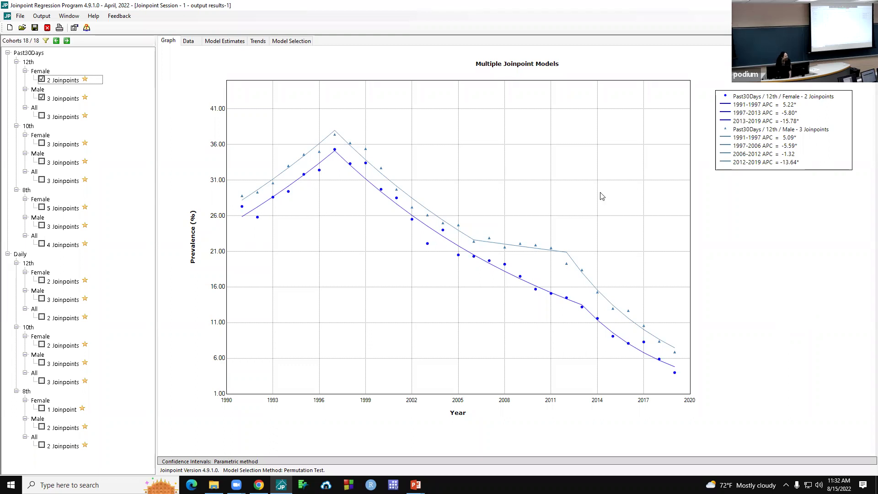
pyautogui.click(47, 40)
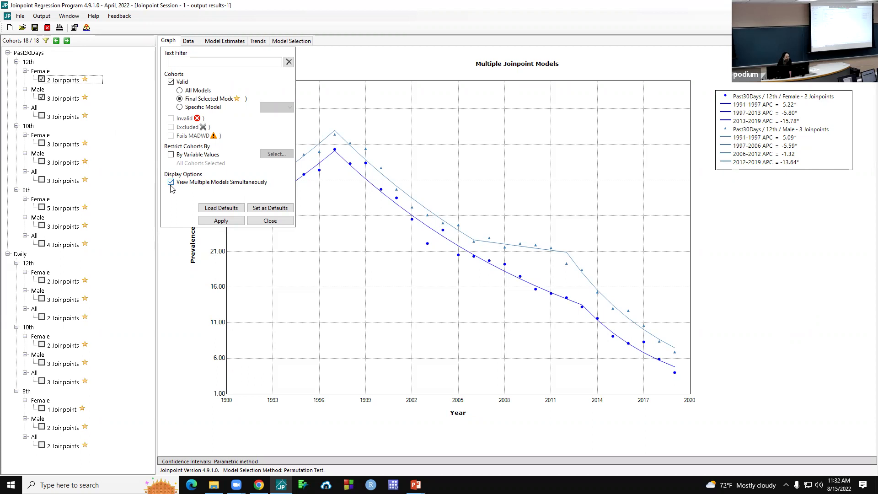
pyautogui.click(222, 222)
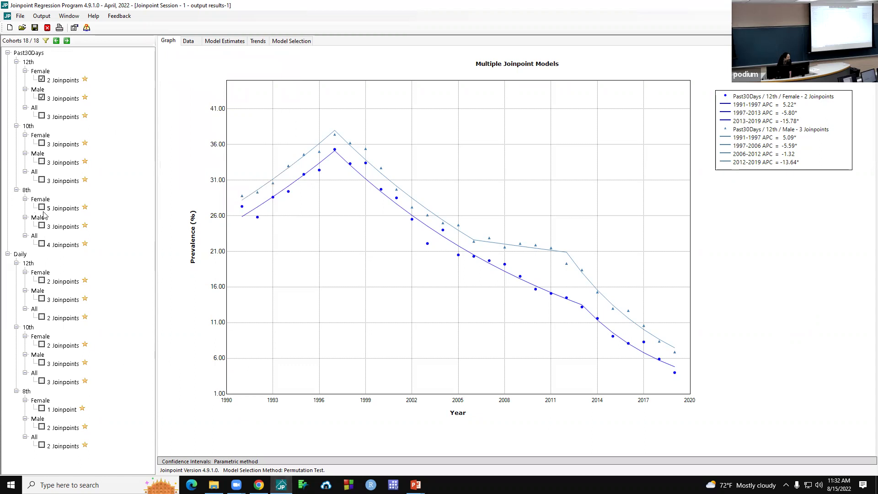
pyautogui.click(42, 116)
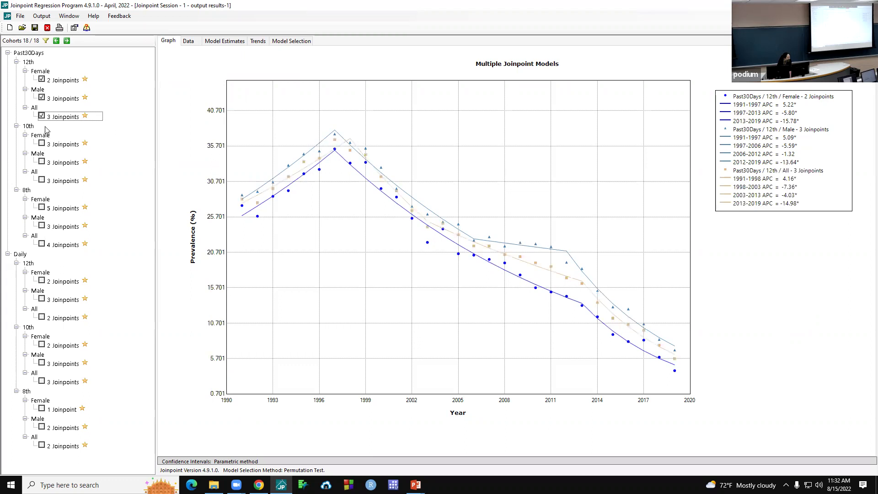
# Step: Remove the Past30Days 12th-grade all, male and female models from the multiple-model graph
pyautogui.press('alt')
pyautogui.press('alt')
pyautogui.click(42, 116)
pyautogui.click(41, 97)
pyautogui.click(42, 79)
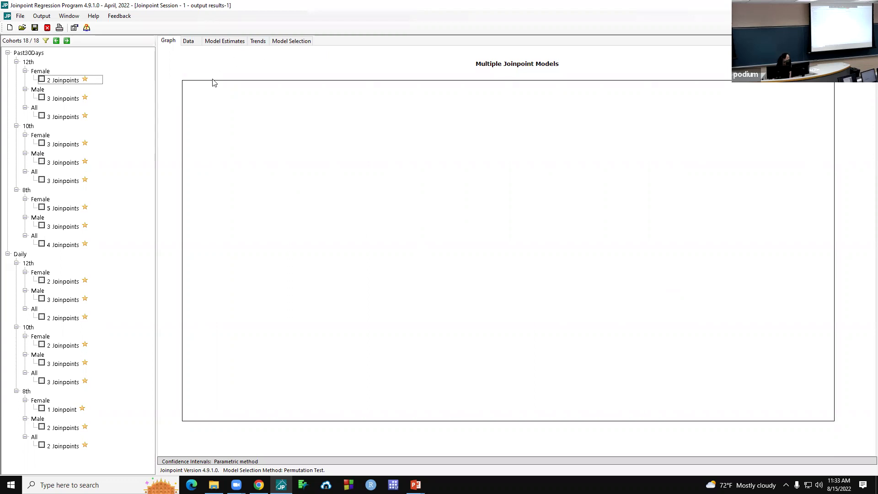
# Step: View the options for saving the results as a Joinpoint Output file, and close the output without saving
pyautogui.click(19, 17)
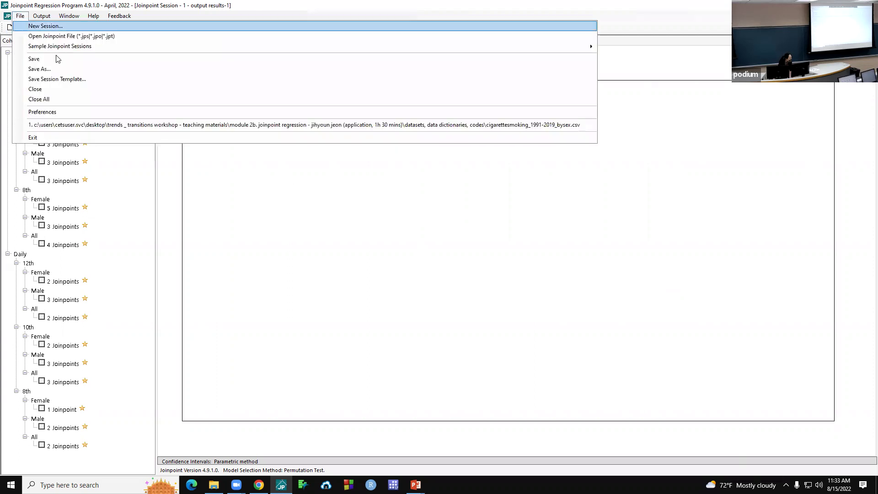
pyautogui.click(40, 68)
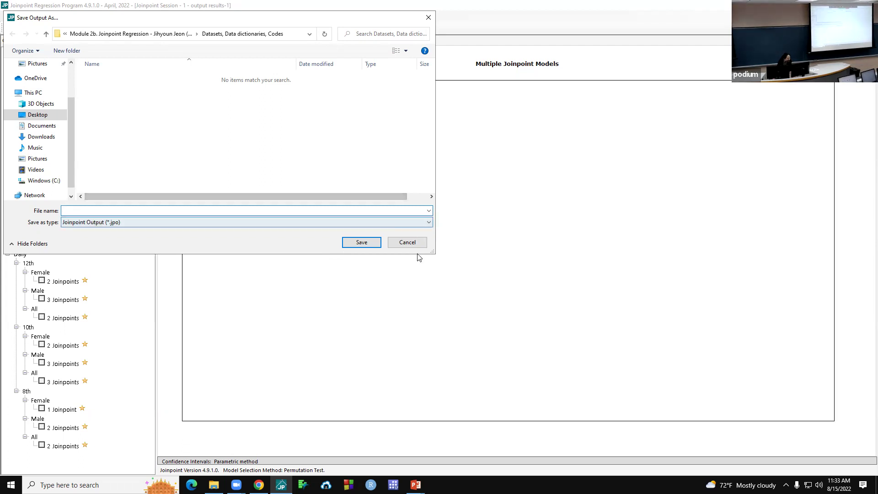
pyautogui.click(408, 242)
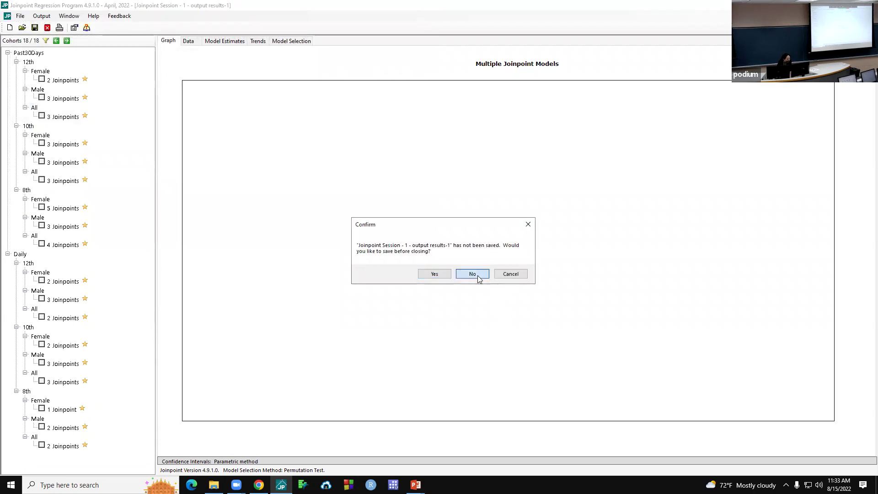
pyautogui.click(477, 275)
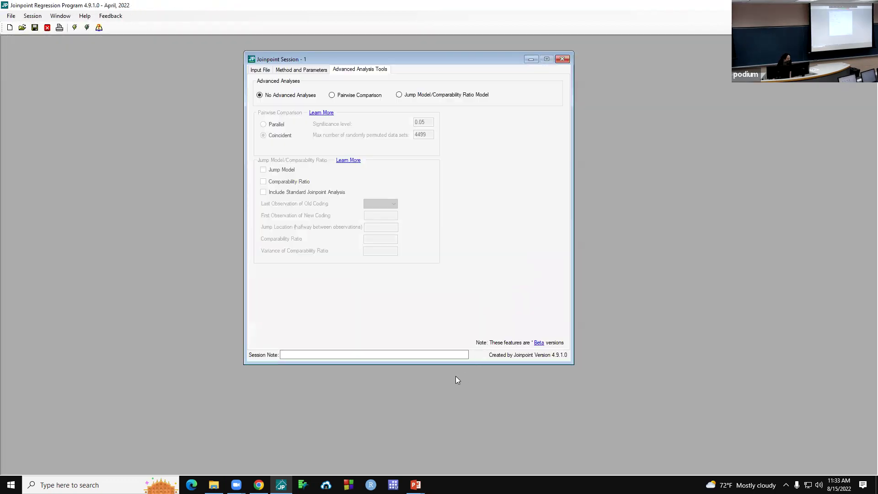
# Step: Show the session's input file settings and the options for saving it as a Joinpoint Session, without saving
pyautogui.click(265, 70)
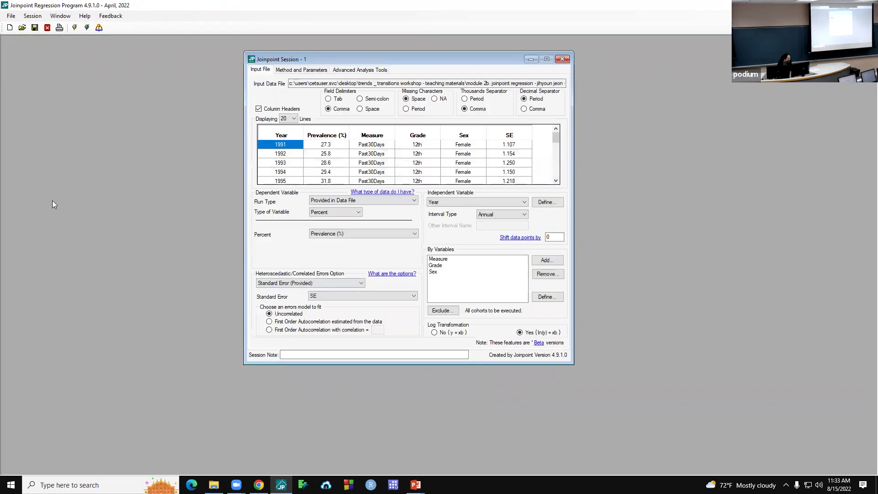
pyautogui.click(11, 16)
pyautogui.click(28, 65)
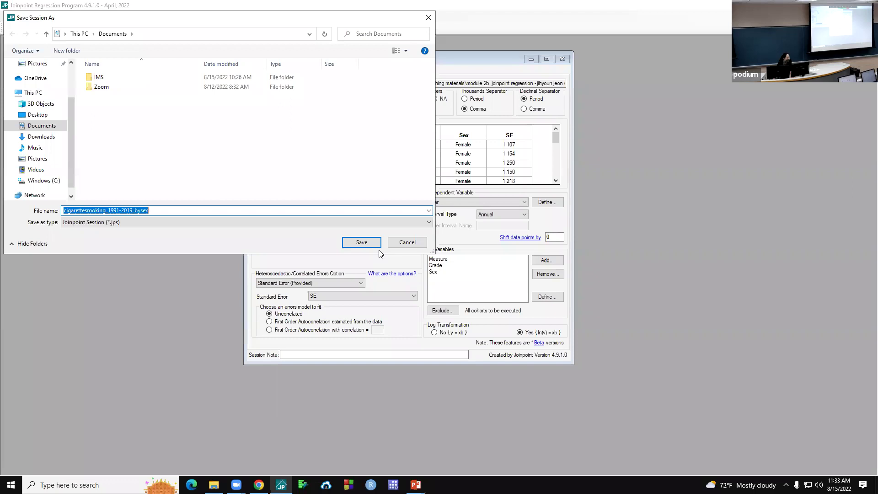
pyautogui.click(407, 242)
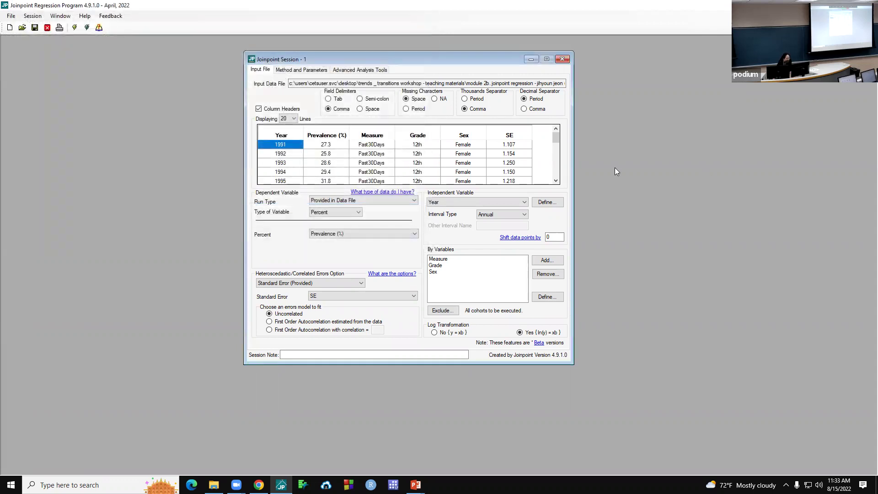
# Step: View the first session's advanced analysis options and close the session without saving it
pyautogui.click(365, 70)
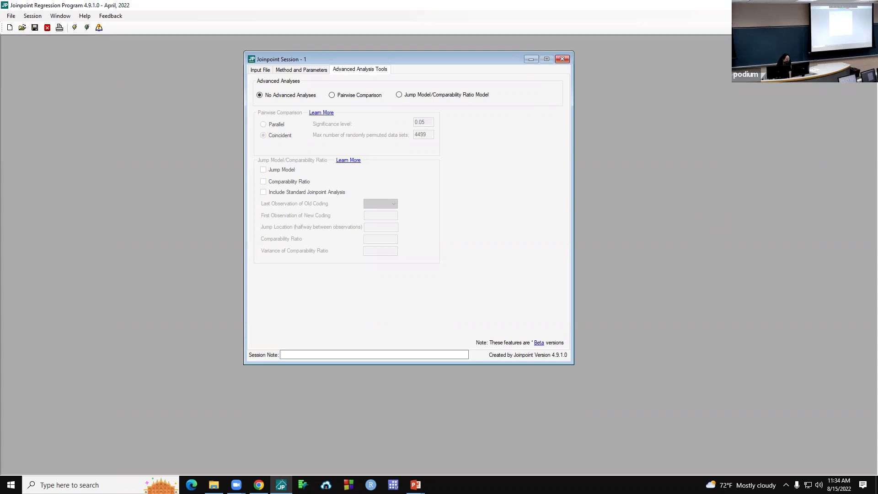
pyautogui.moveTo(213, 485)
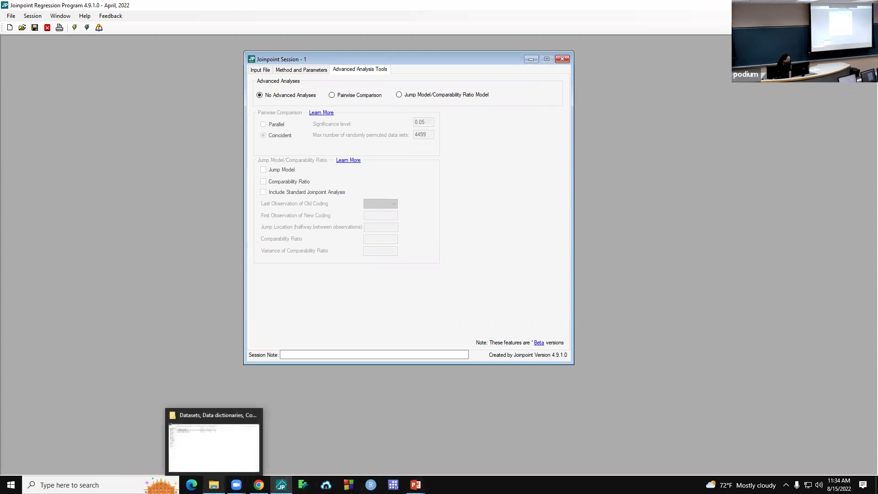
pyautogui.click(562, 59)
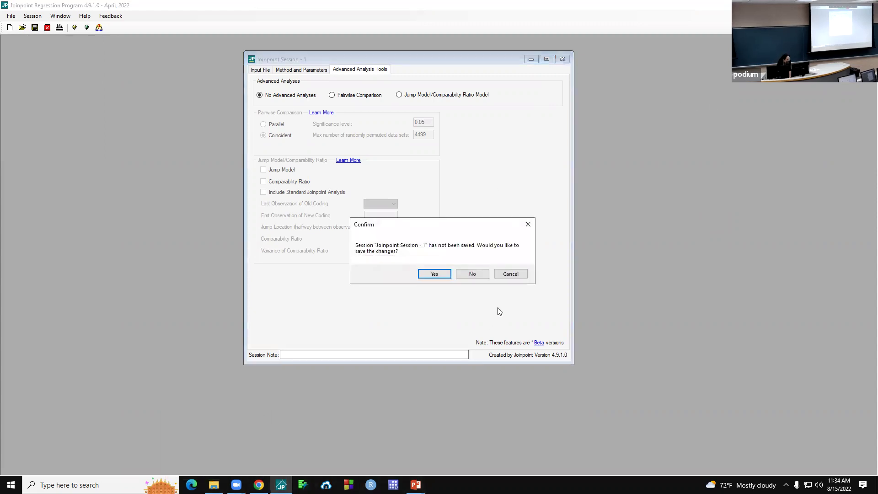
pyautogui.click(486, 273)
# Step: Create a new session from the CigaretteSmoking_1991-2019_BySex_Daily data file
pyautogui.click(10, 27)
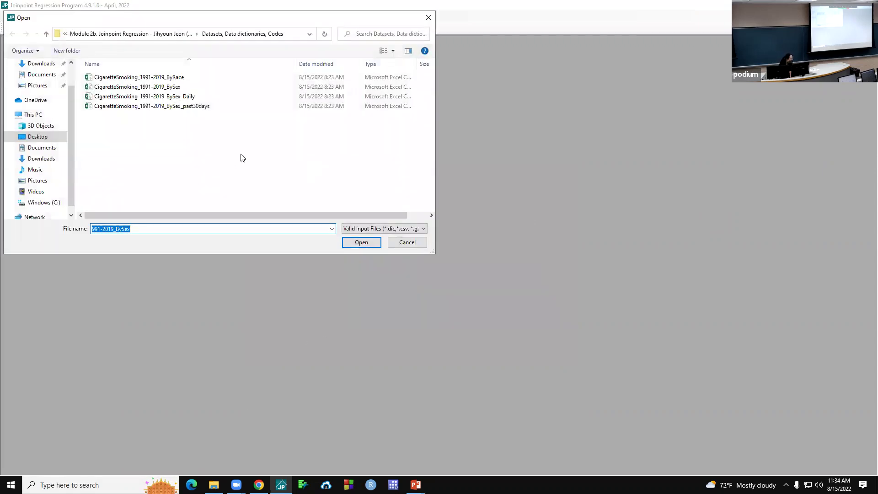
pyautogui.click(154, 97)
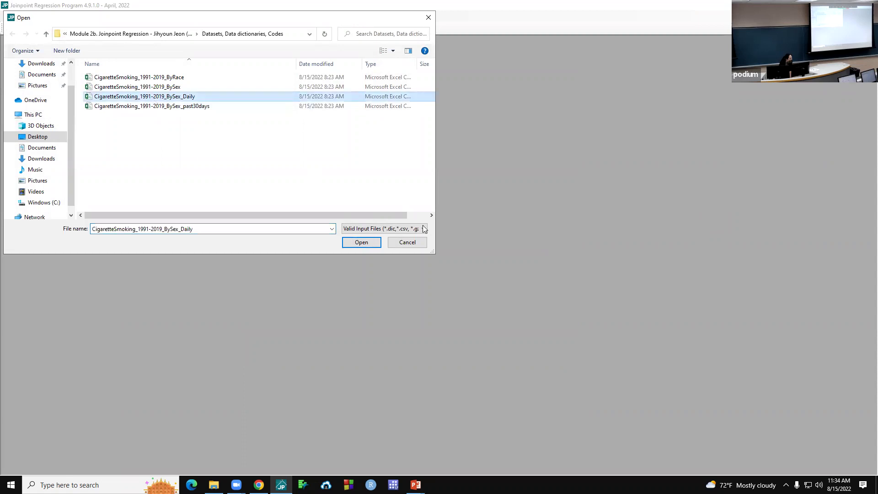
pyautogui.click(363, 243)
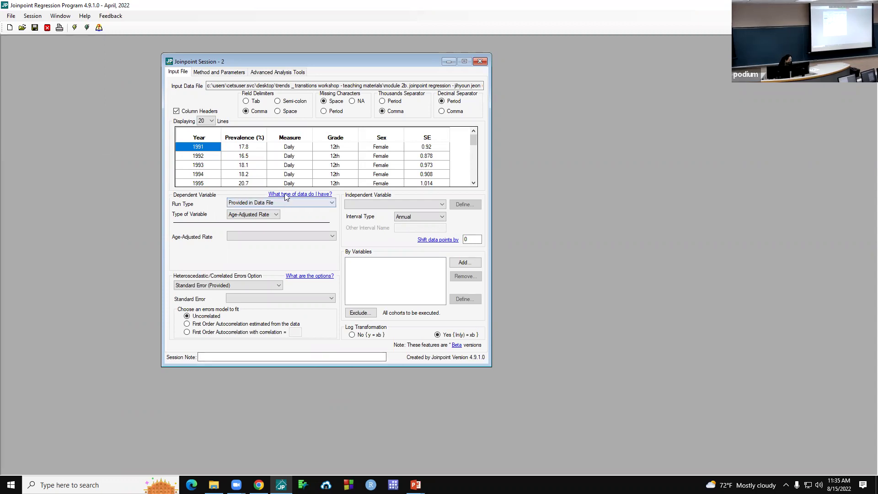
# Step: Define the dependent variable as Percent using the Prevalence (%) column, with SE as the standard error
pyautogui.click(273, 214)
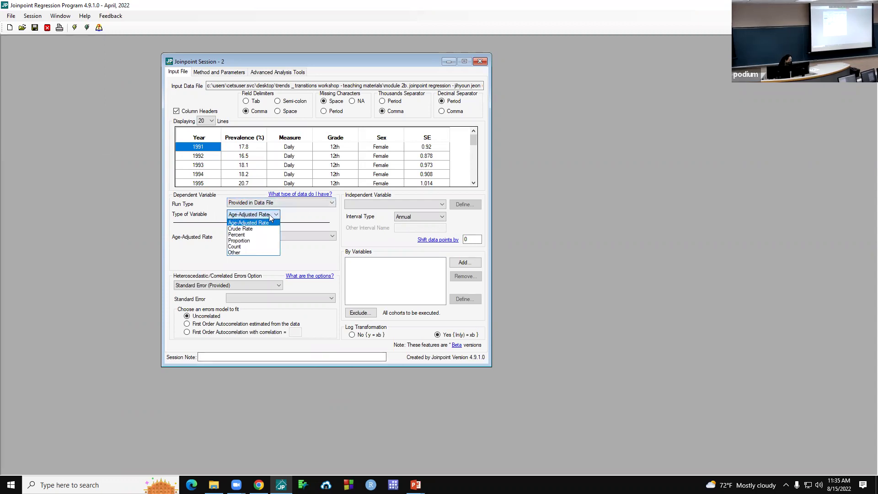
pyautogui.click(259, 235)
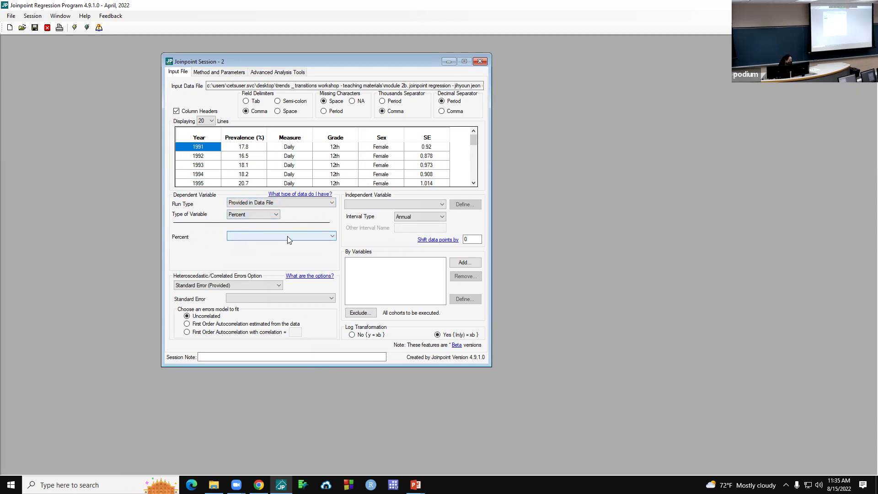
pyautogui.click(324, 235)
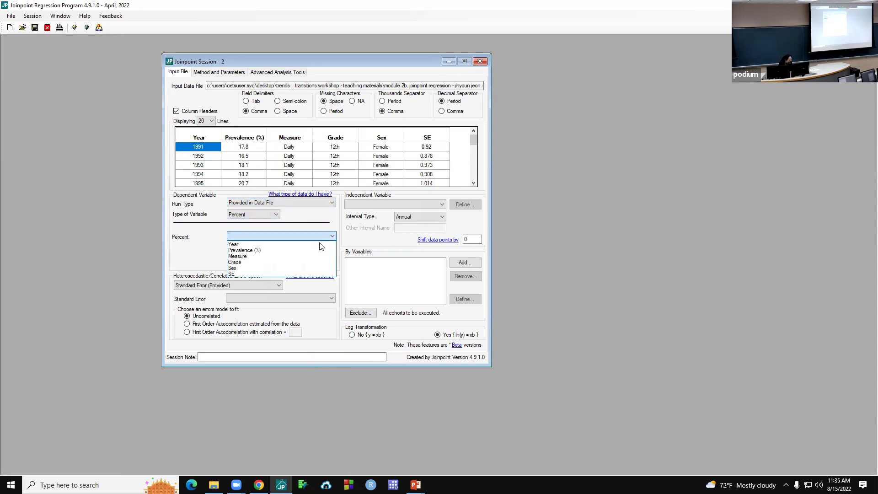
pyautogui.click(231, 251)
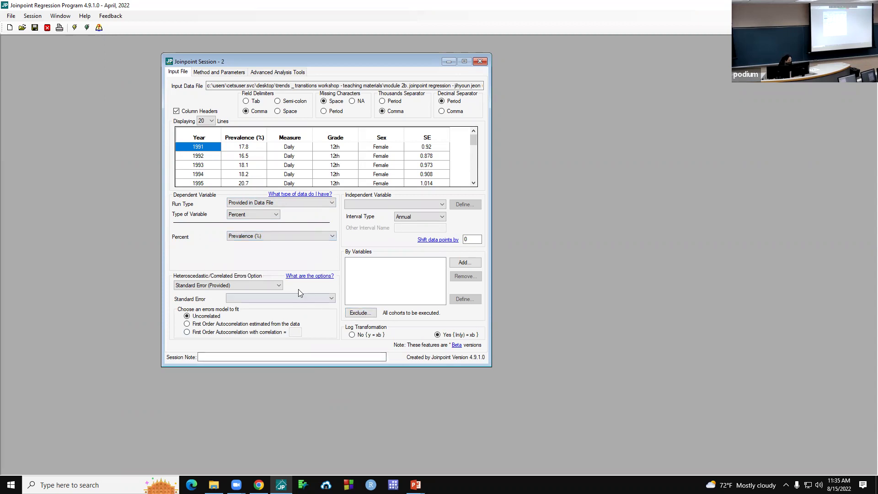
pyautogui.click(330, 298)
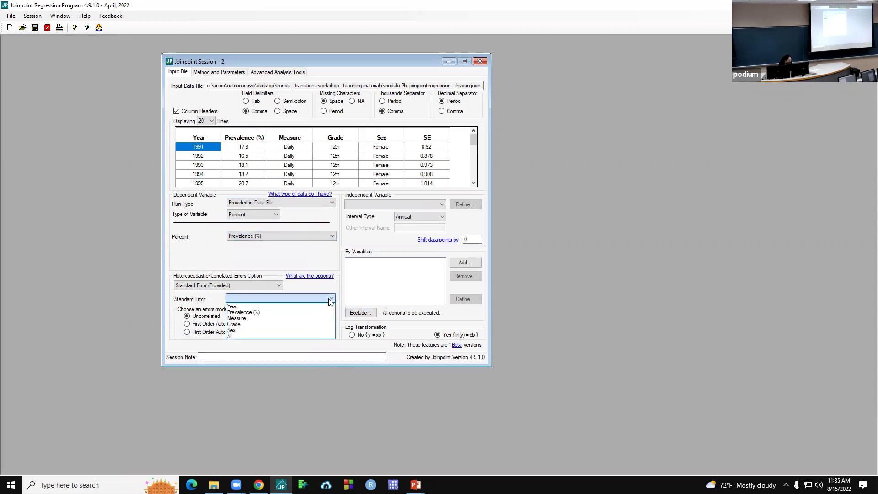
pyautogui.click(306, 335)
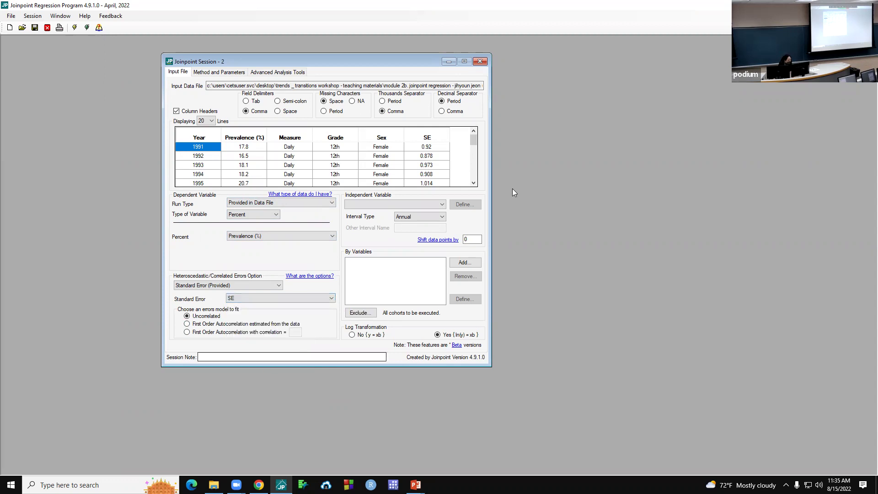
# Step: Set Year as the independent variable and add Grade and Sex as by variables
pyautogui.click(442, 204)
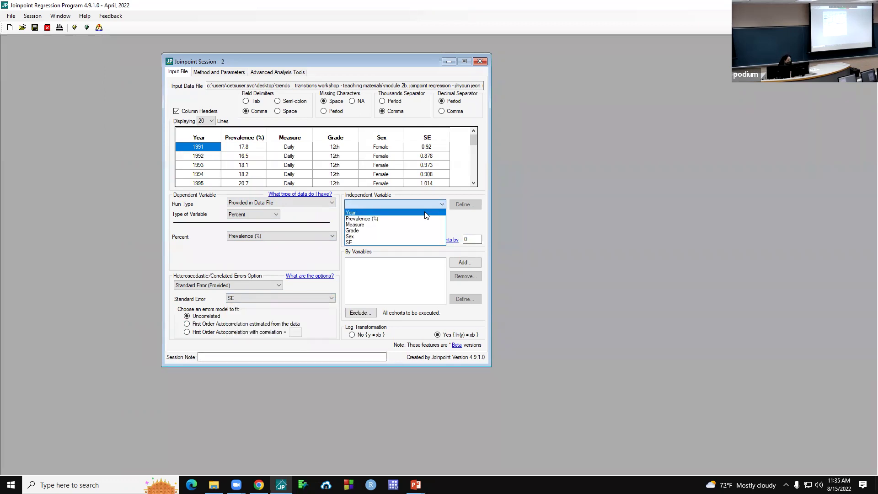
pyautogui.click(412, 211)
pyautogui.click(465, 262)
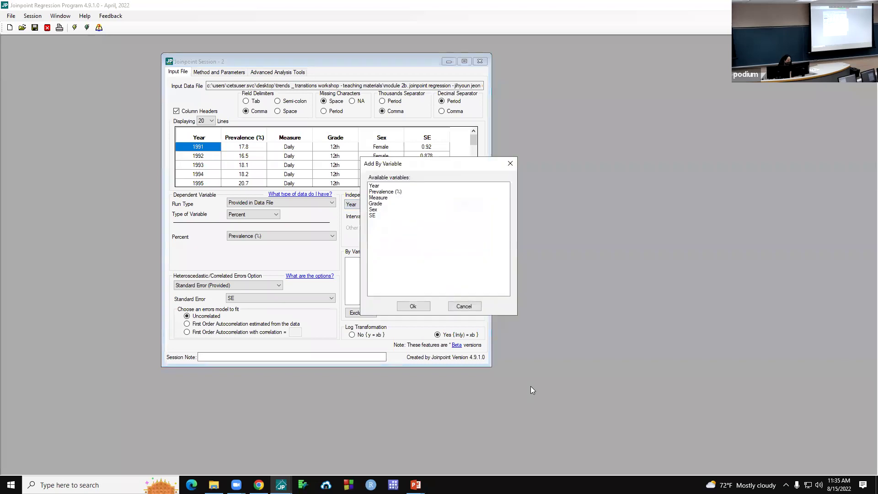
pyautogui.click(396, 204)
pyautogui.click(413, 307)
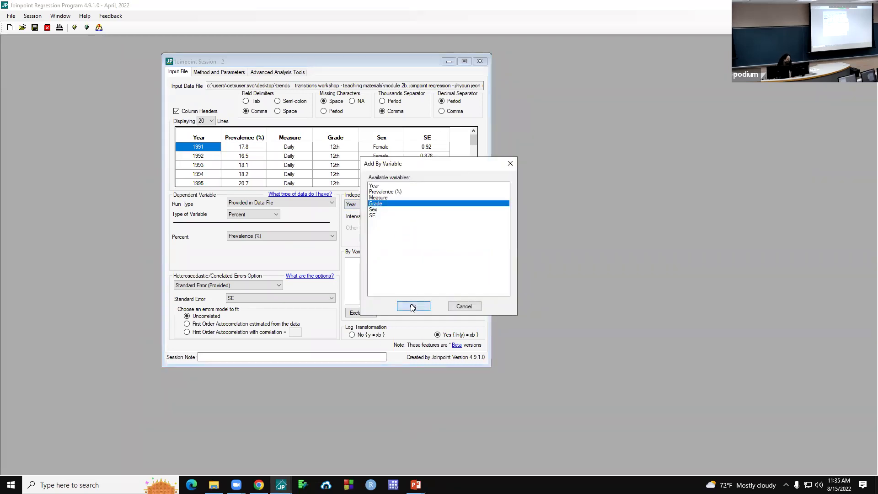
pyautogui.click(471, 263)
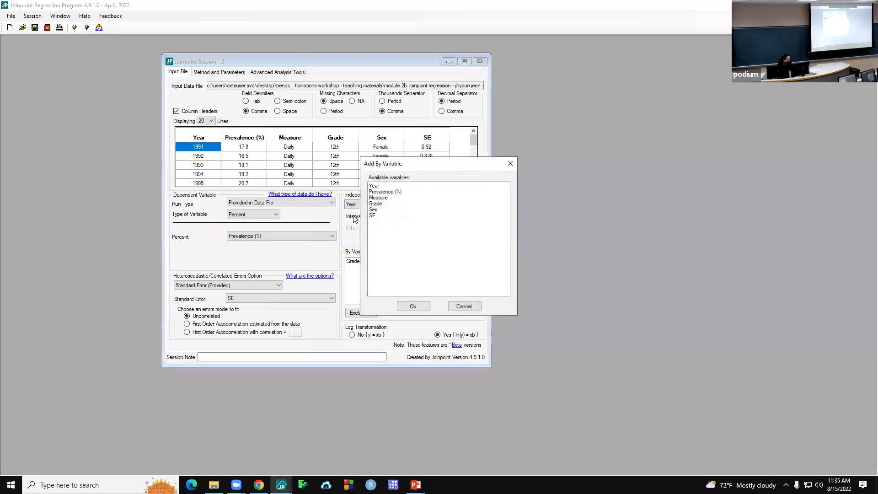
pyautogui.click(376, 215)
pyautogui.click(379, 210)
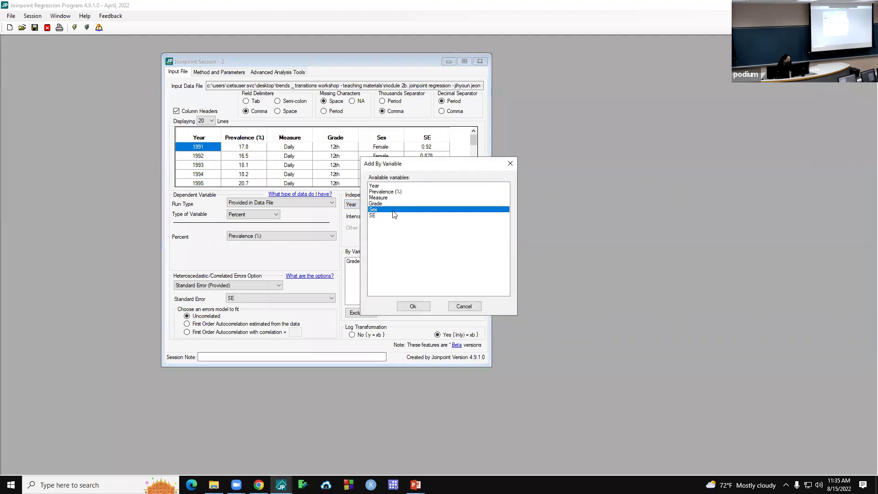
pyautogui.click(399, 307)
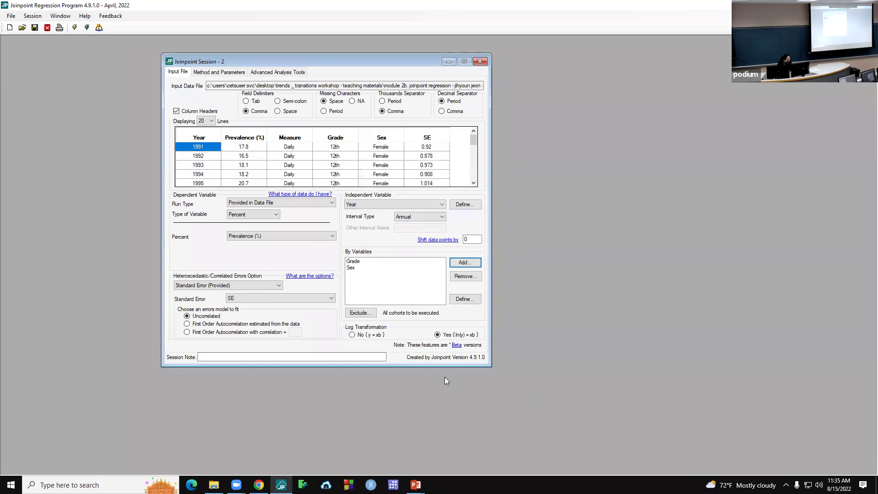
# Step: Enable a Parallel Pairwise Comparison in the advanced analyses, run the session, and maximize the output results
pyautogui.click(227, 71)
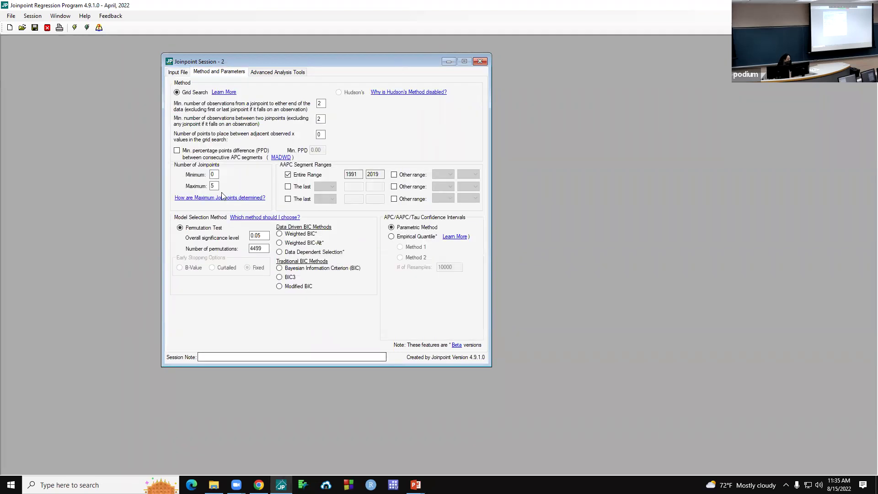
pyautogui.click(285, 74)
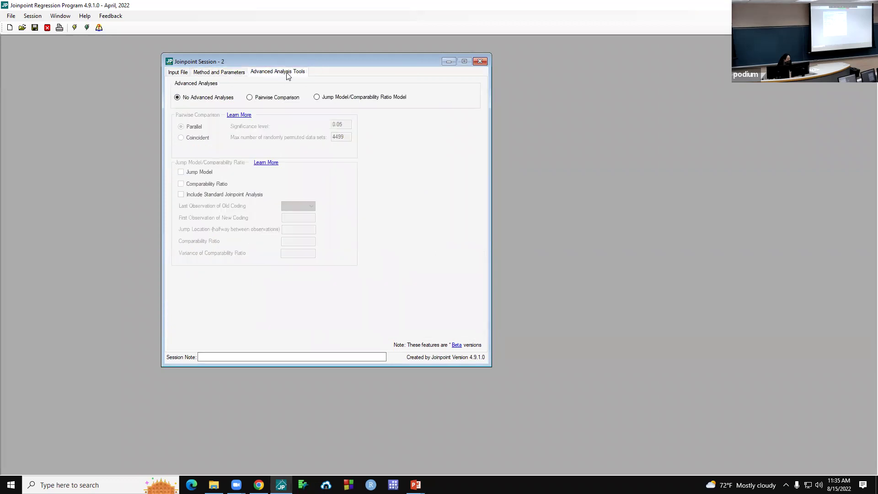
pyautogui.click(250, 98)
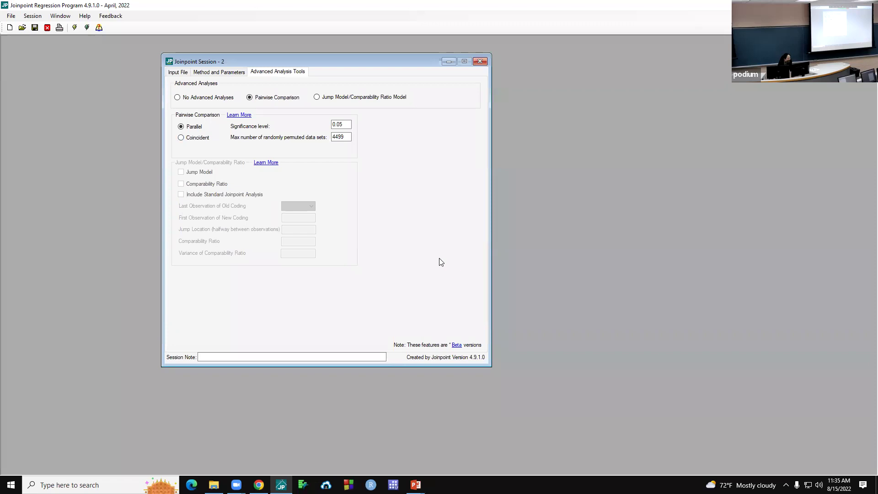
pyautogui.click(75, 28)
pyautogui.click(404, 294)
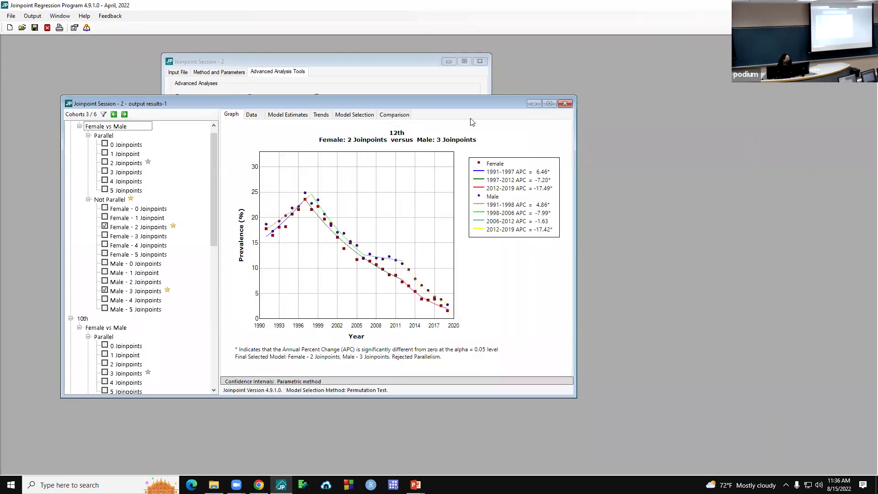
pyautogui.click(550, 103)
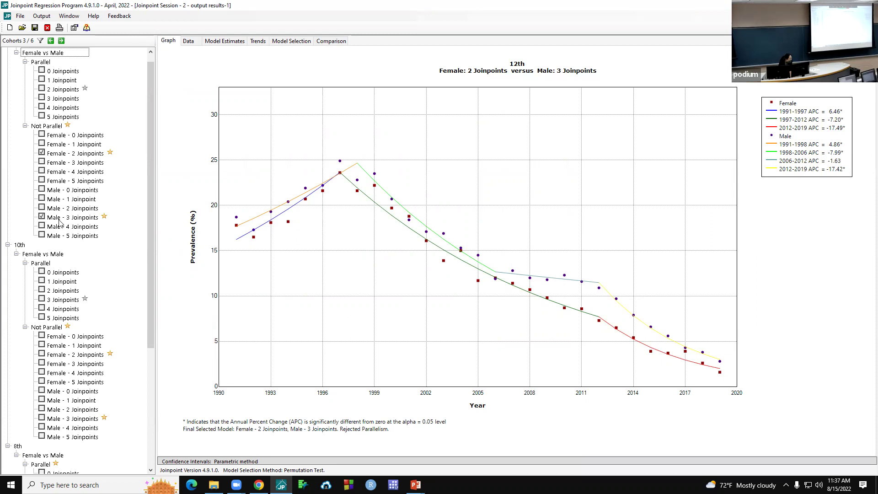
# Step: Display the 8th grade Female vs Male graph for the parallel model with 2 Joinpoints
pyautogui.scroll(-1, 103, 168)
pyautogui.scroll(2, 105, 169)
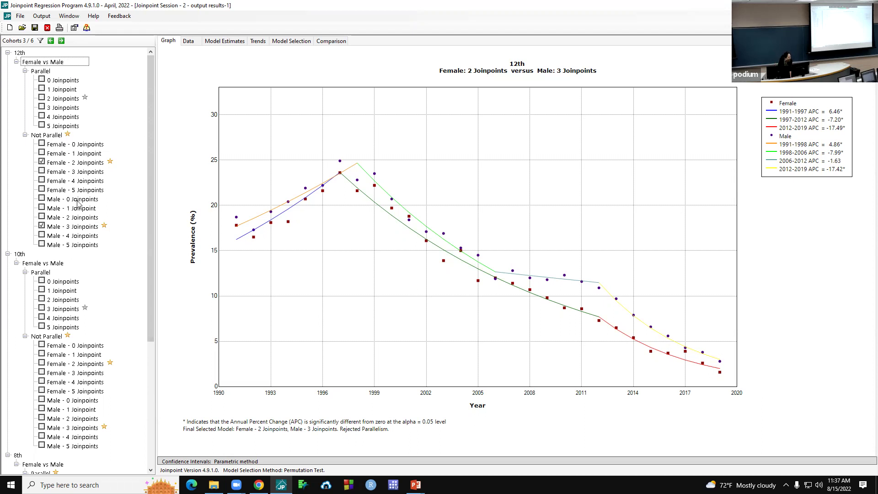
pyautogui.scroll(-3, 75, 359)
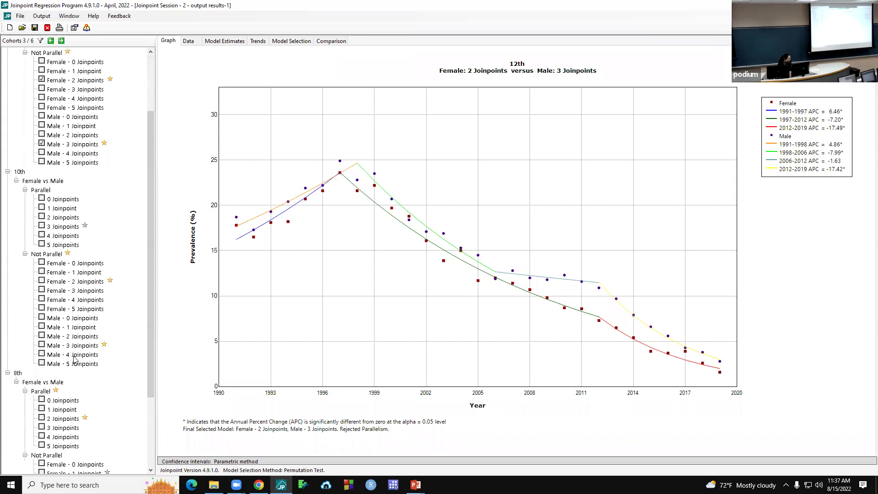
pyautogui.scroll(-3, 74, 359)
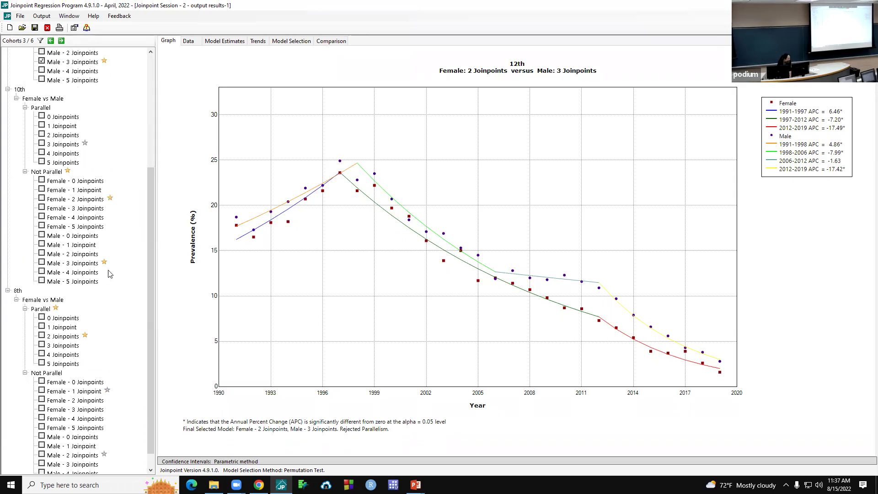
pyautogui.scroll(-1, 112, 307)
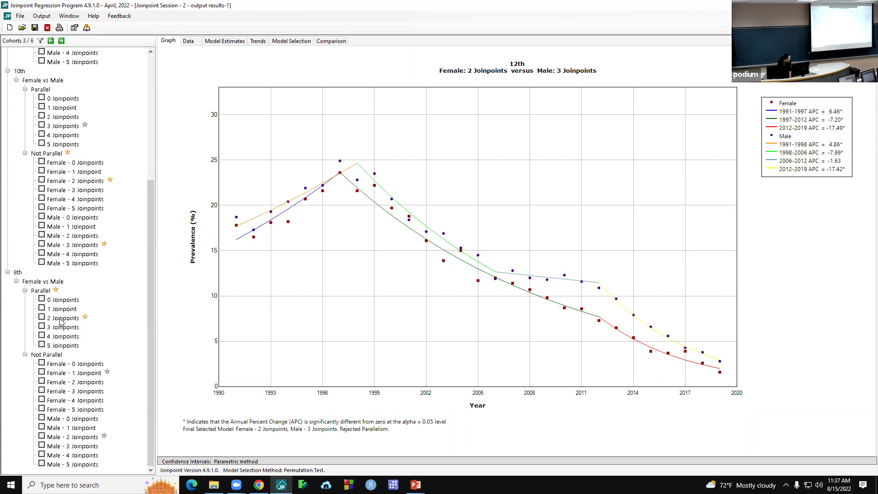
pyautogui.click(42, 318)
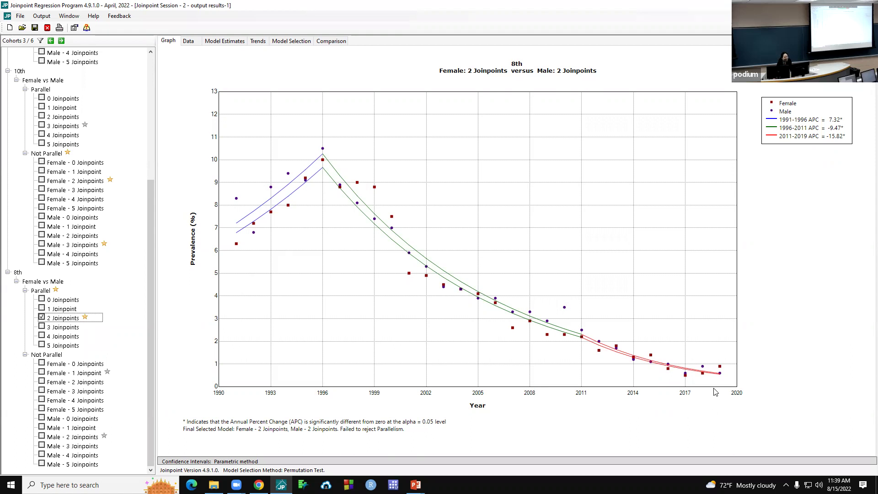
# Step: Close the parallelism results without saving and rerun the session with a Coincident pairwise comparison
pyautogui.hotkey('alt', 'F4')
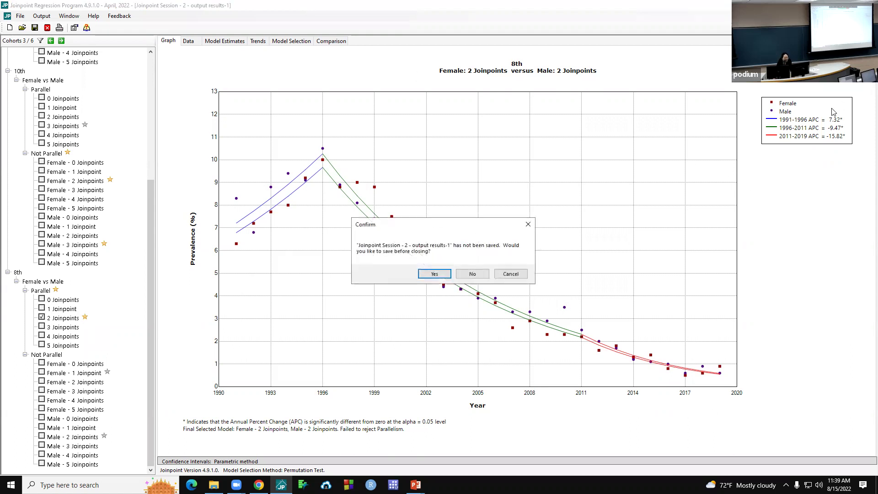
pyautogui.click(475, 274)
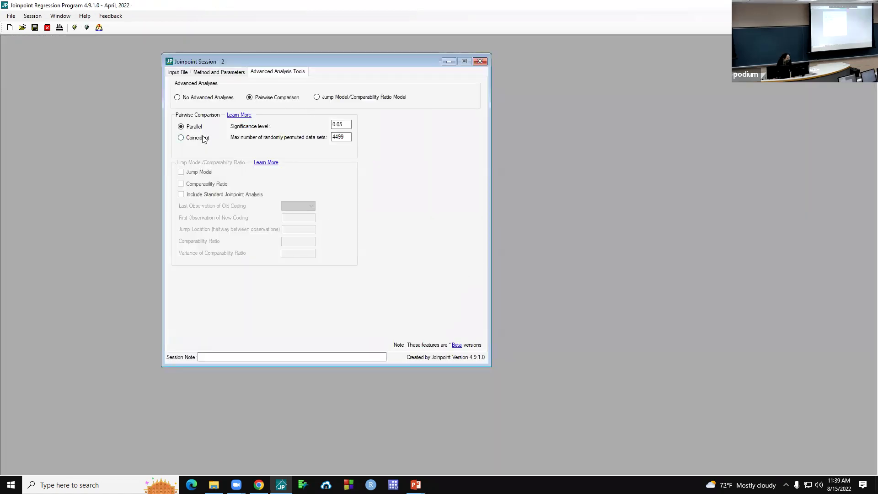
pyautogui.click(181, 138)
pyautogui.click(83, 29)
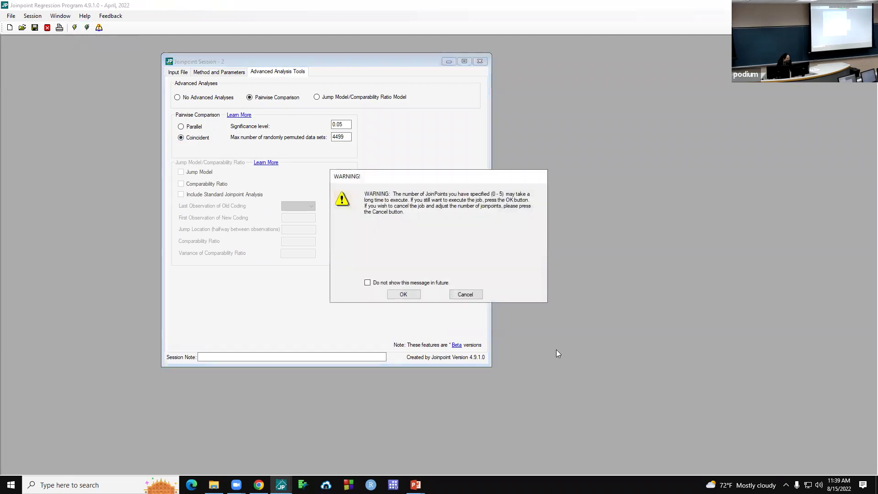
pyautogui.click(411, 294)
pyautogui.click(418, 294)
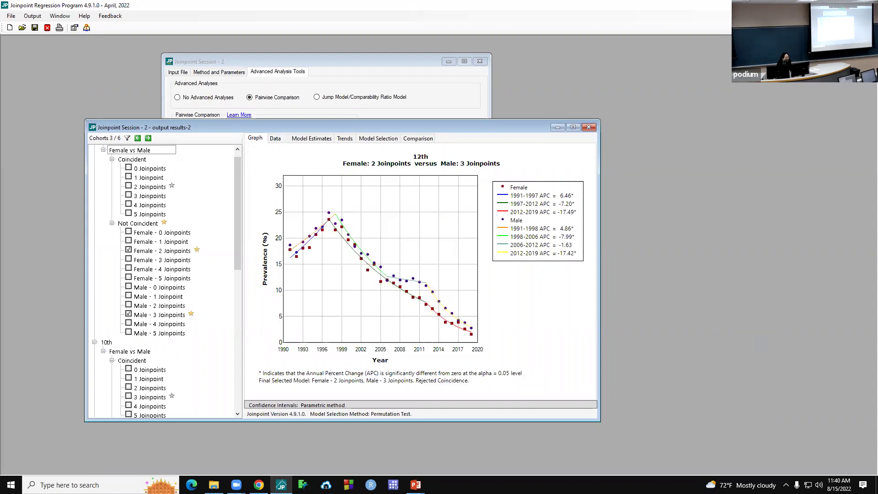
# Step: Display the 8th grade Female vs Male graph for the coincident model with 2 Joinpoints
pyautogui.scroll(-6, 197, 338)
pyautogui.scroll(-6, 197, 338)
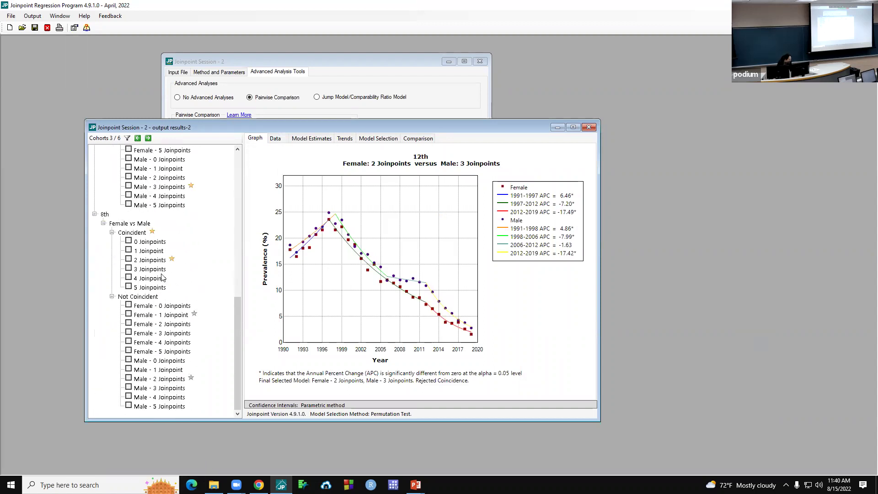
pyautogui.click(129, 260)
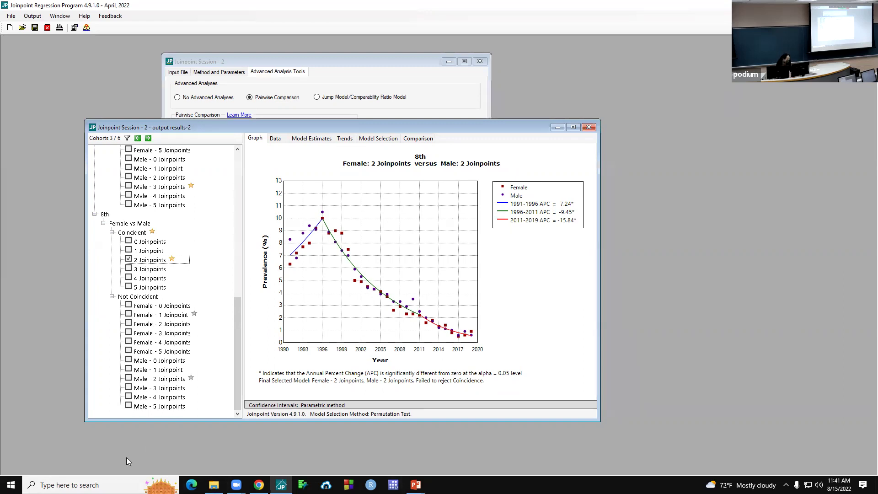
# Step: Look over the CigaretteSmoking dataset files in File Explorer, and present slide 9 of Joinpoint_GTWorkshop_2022 in PowerPoint
pyautogui.click(214, 484)
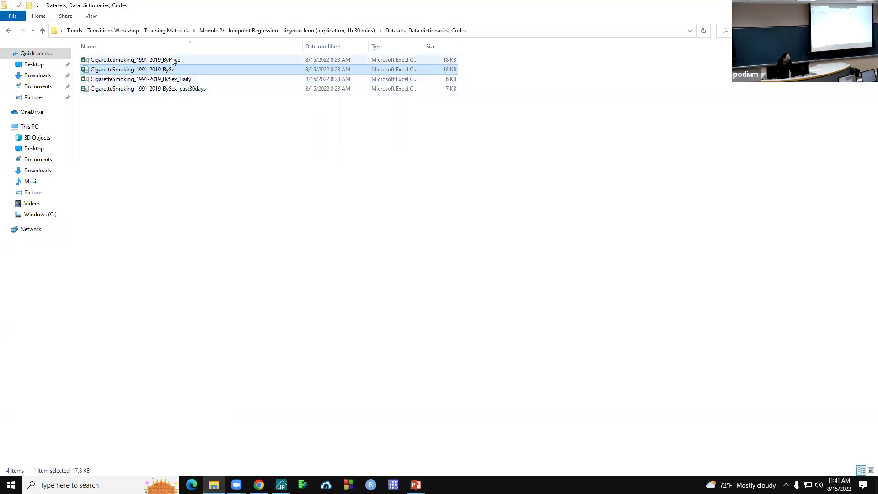
pyautogui.click(257, 234)
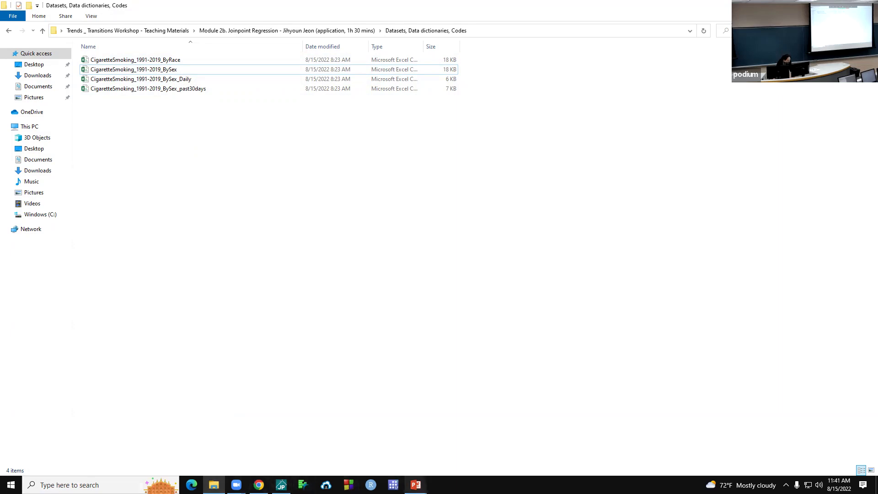
pyautogui.moveTo(415, 485)
pyautogui.click(368, 444)
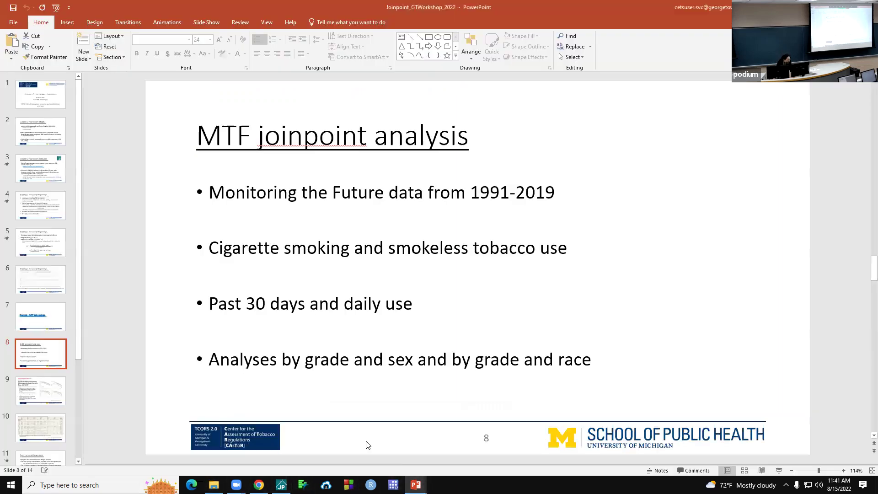
pyautogui.scroll(-3, 41, 368)
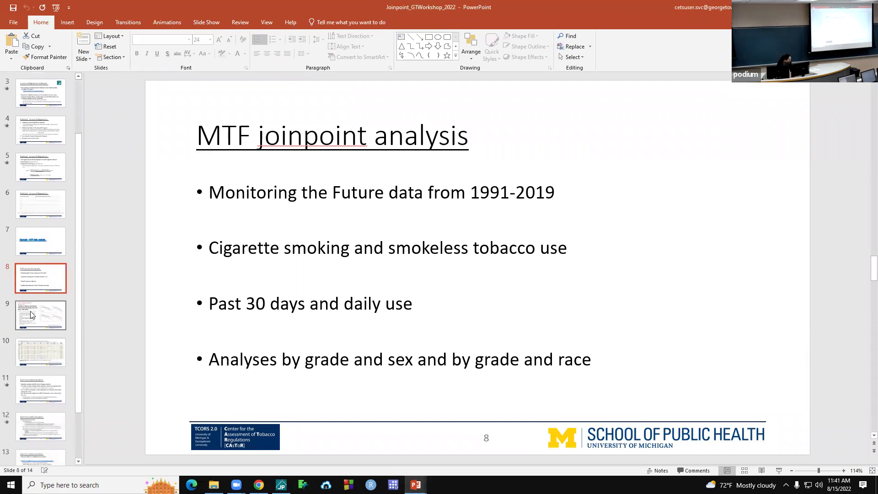
pyautogui.click(32, 315)
pyautogui.click(779, 472)
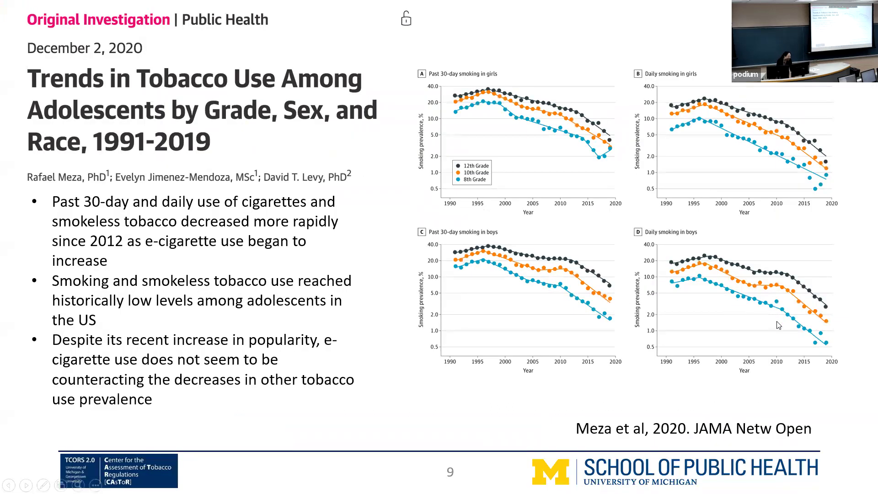